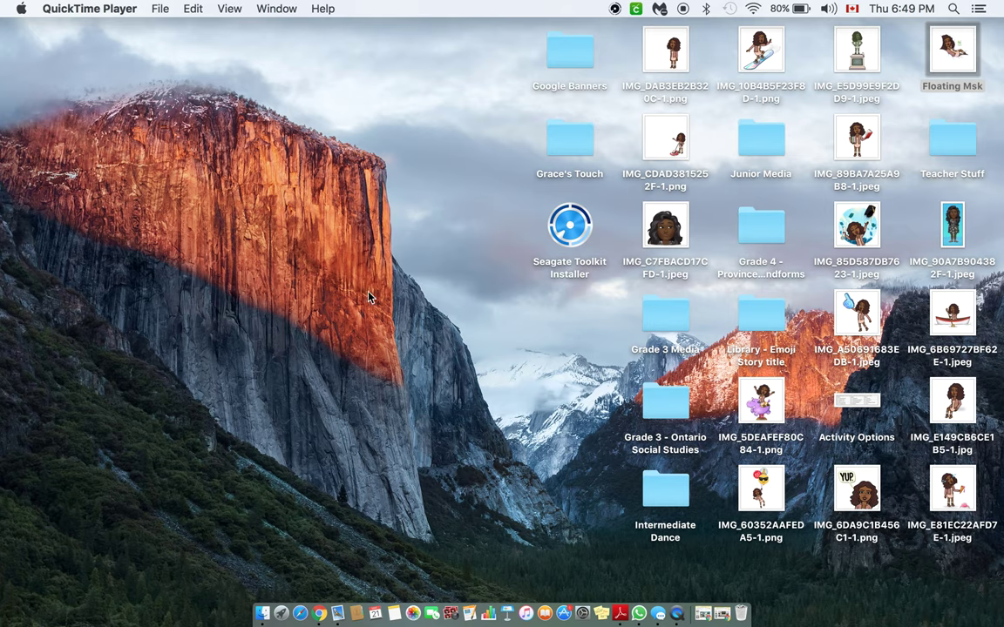
Open the images IMG_90A7B904382F-1.jpeg and IMG_E149CB6CE1B5-1.jpg and place the second window partly over the first
double_click(948, 226)
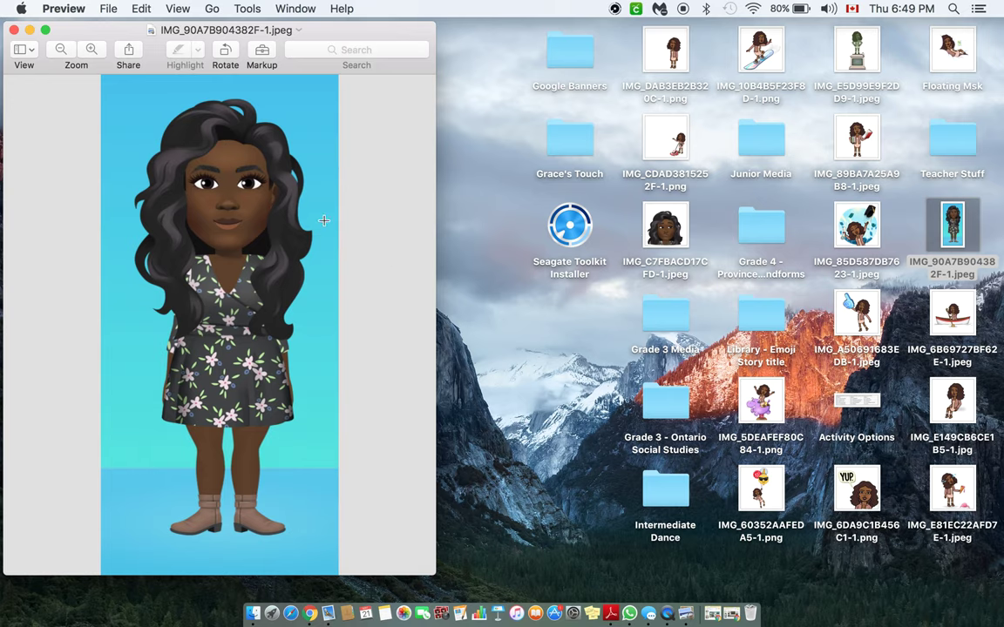
double_click(953, 403)
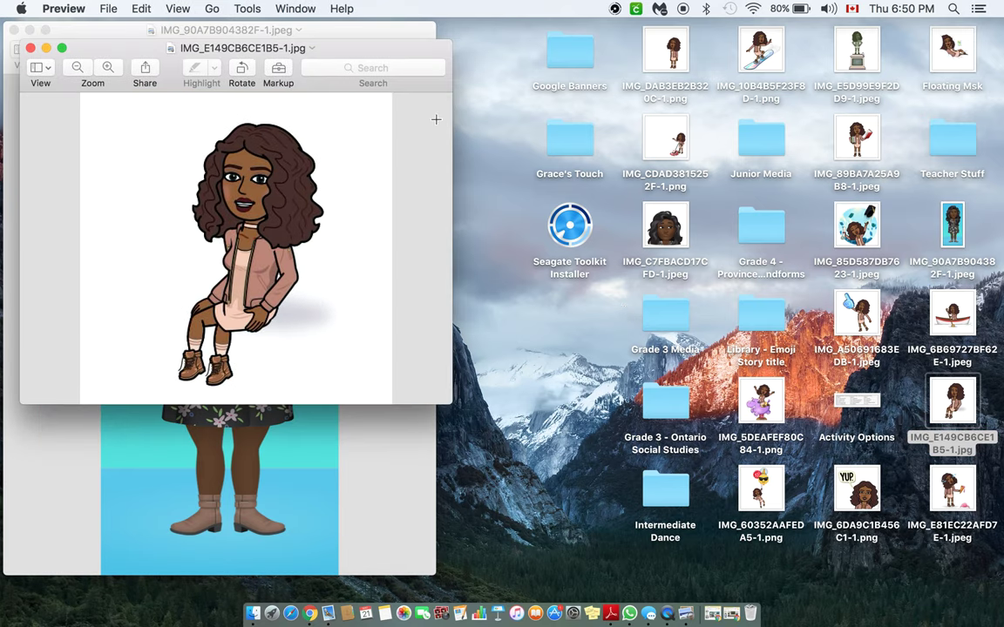
drag(378, 51, 795, 10)
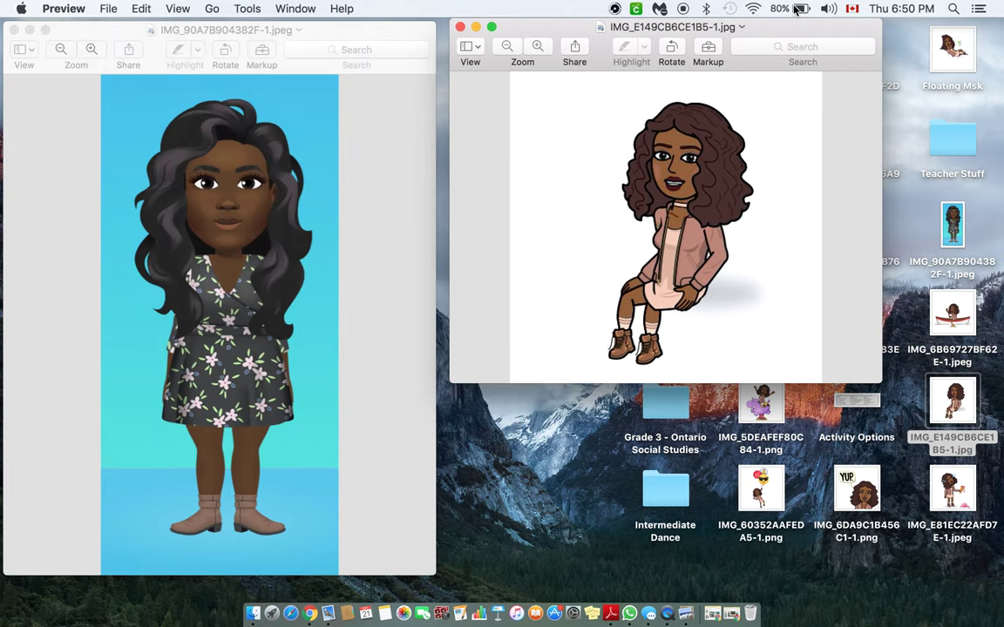
right_click(804, 21)
click(566, 154)
drag(565, 32, 285, 112)
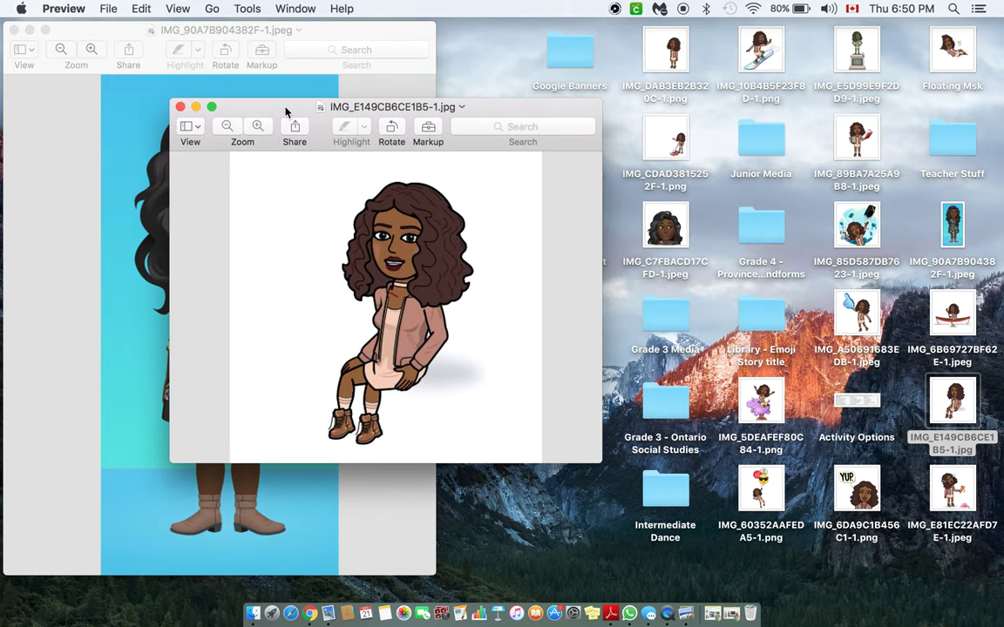
Open the boat image IMG_6B69727BF62E-1.jpeg and enlarge its window in front of the other images
click(953, 316)
click(549, 127)
drag(350, 76, 710, 51)
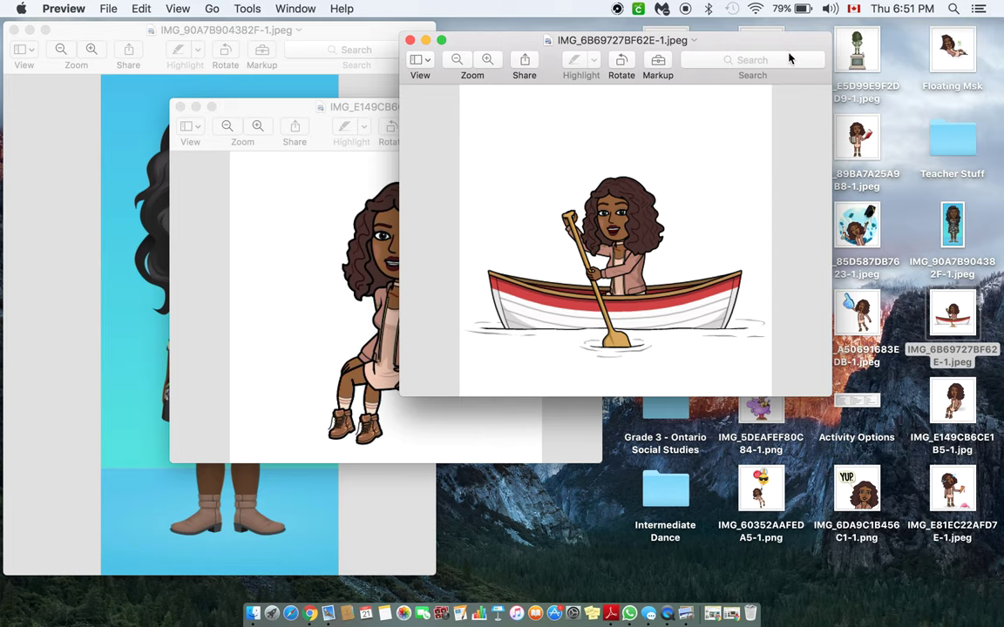
drag(785, 45, 532, 93)
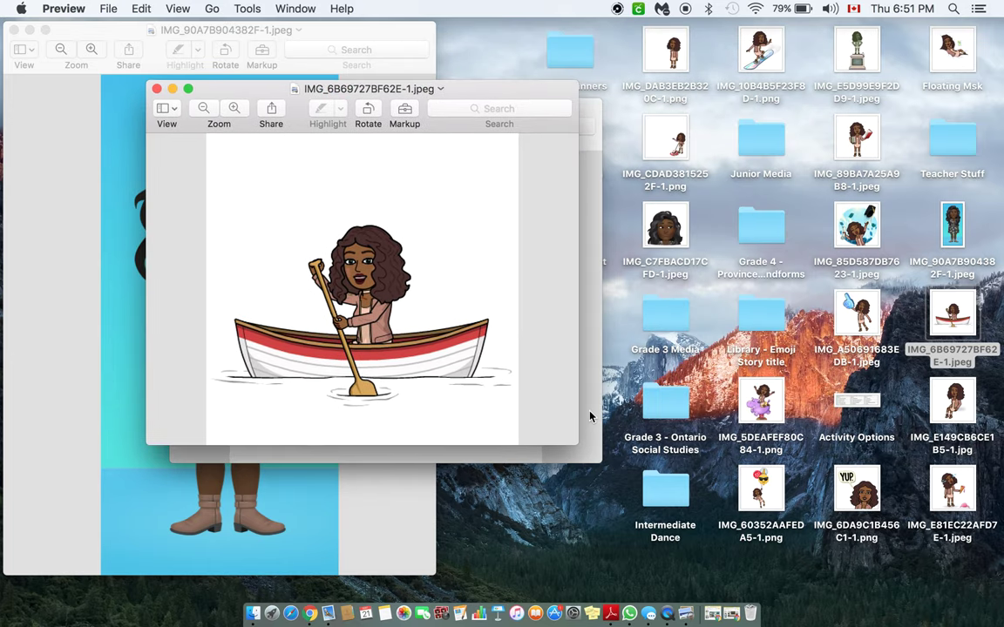
drag(574, 436, 887, 558)
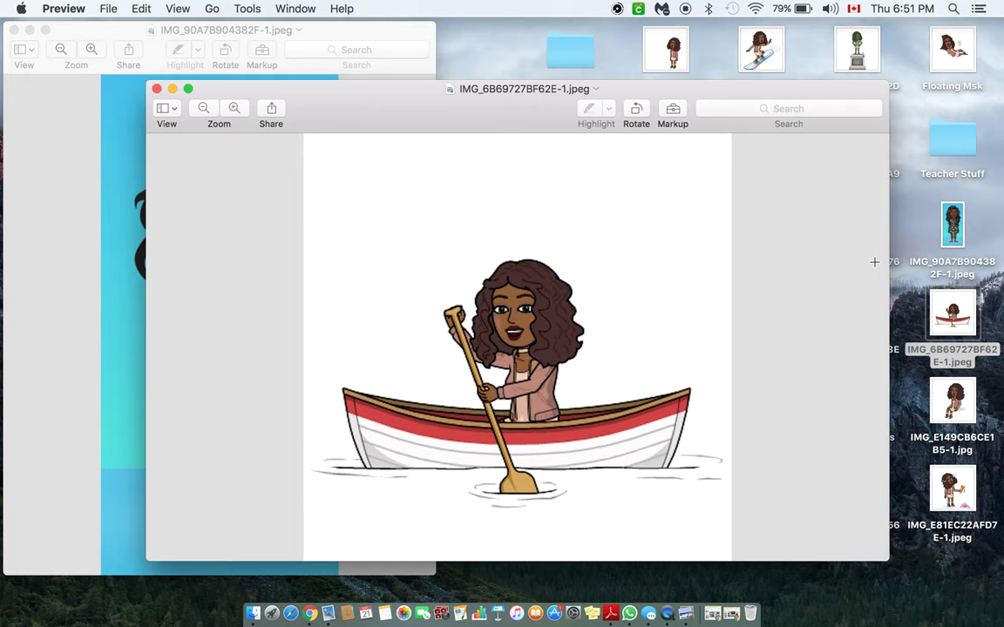
drag(718, 94, 717, 82)
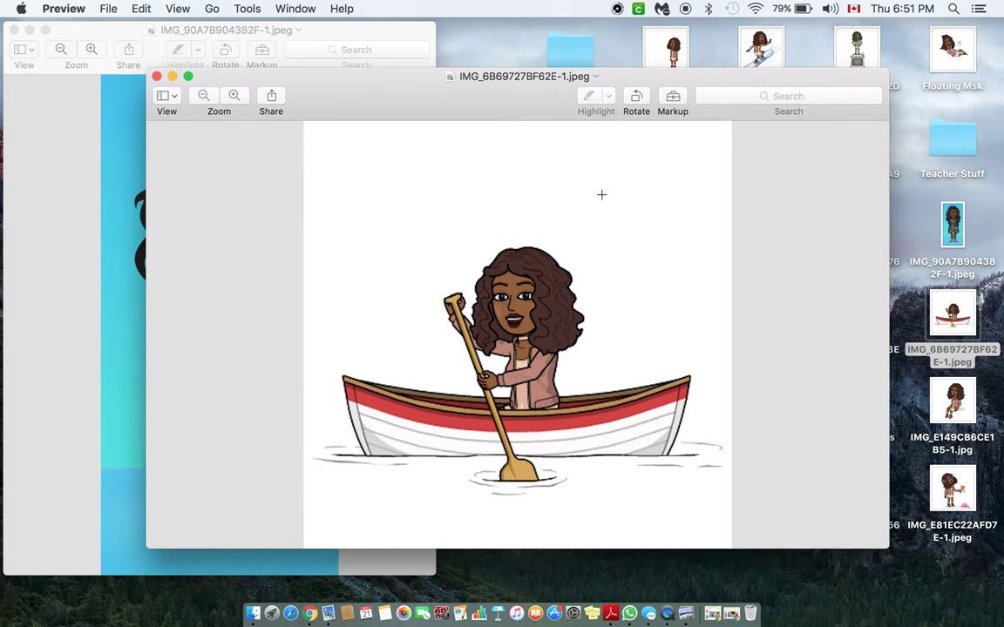
Try to remove the boat image's white background with the Instant Alpha markup tool and convert the document to PNG
click(673, 100)
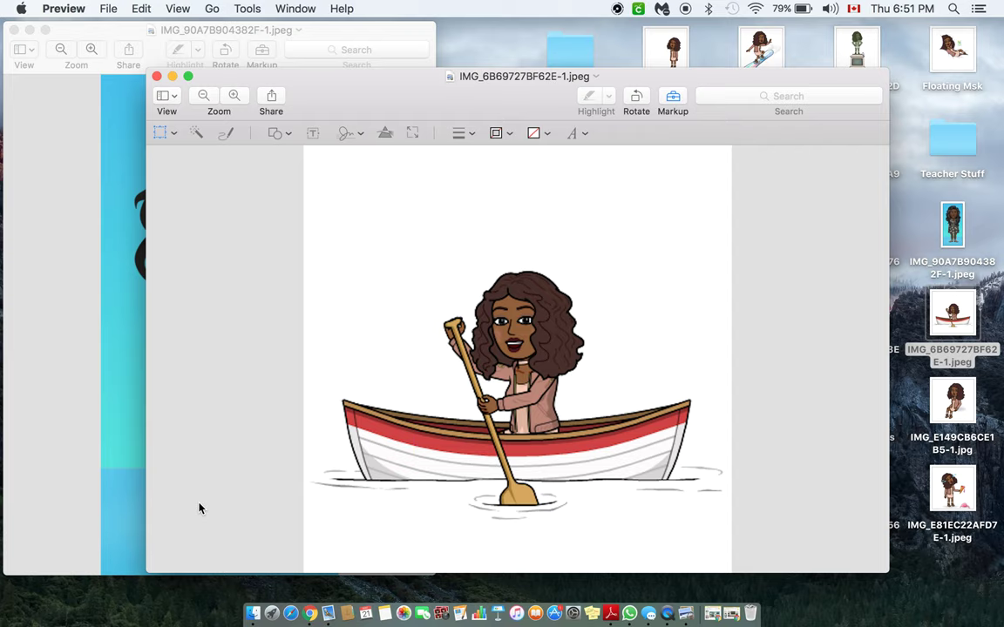
click(196, 135)
drag(323, 165, 456, 268)
key(Delete)
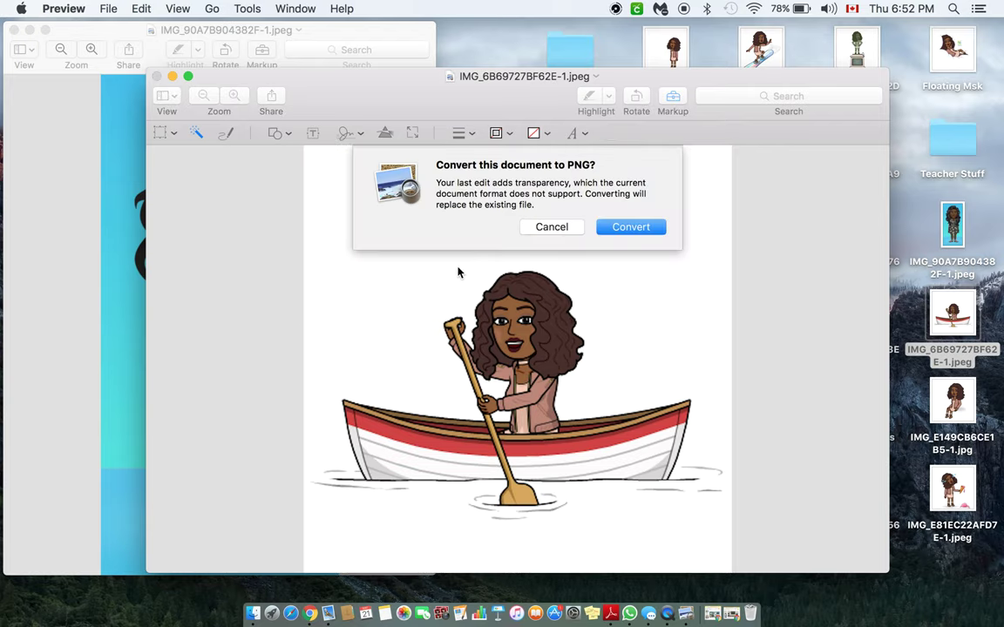
click(628, 226)
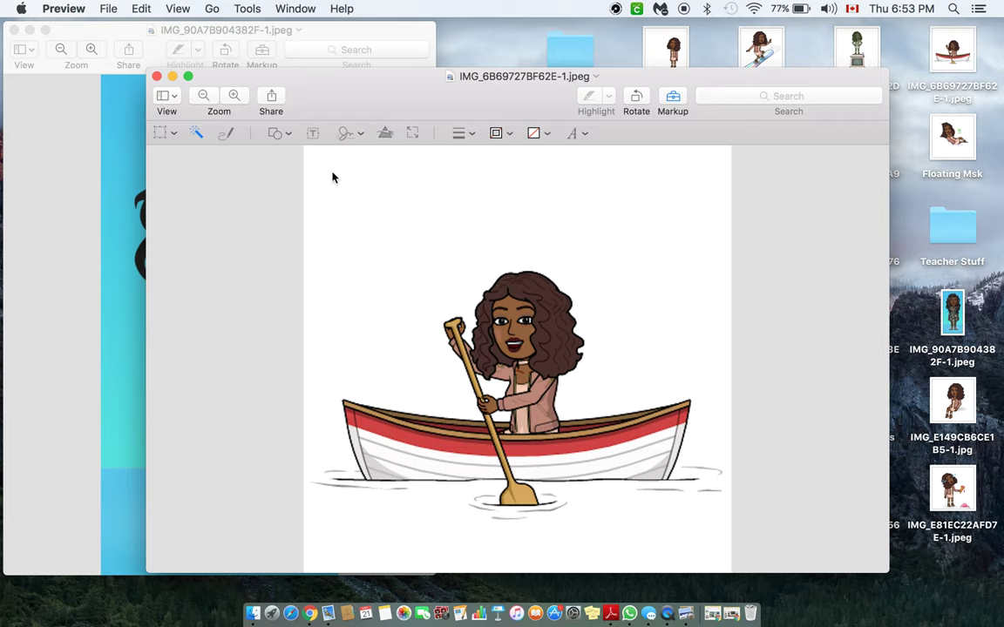
Remove the white background around the character and boat with Instant Alpha and convert the document to PNG
drag(331, 173, 335, 176)
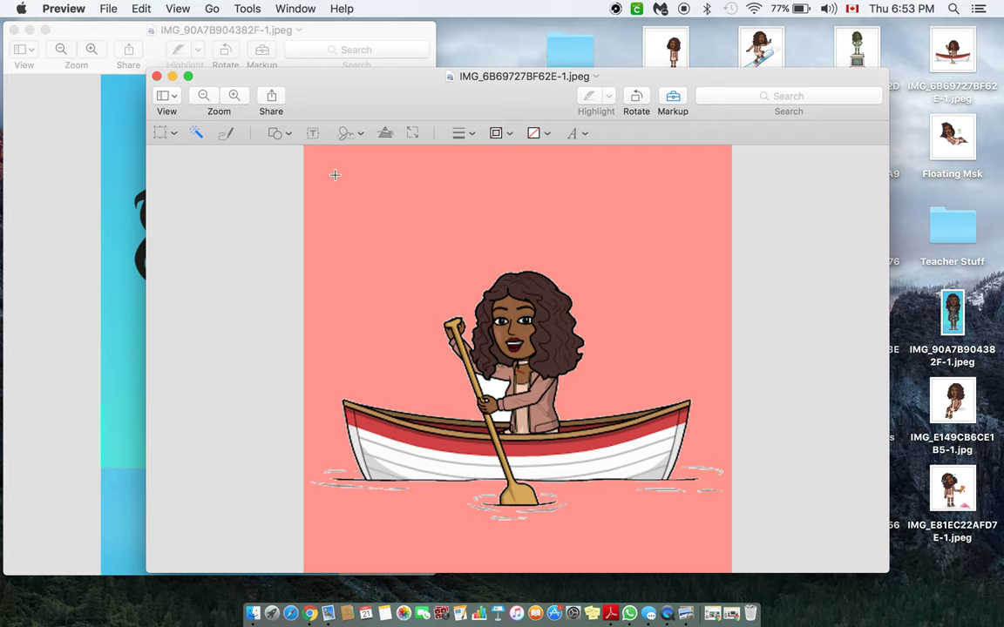
drag(335, 175, 334, 175)
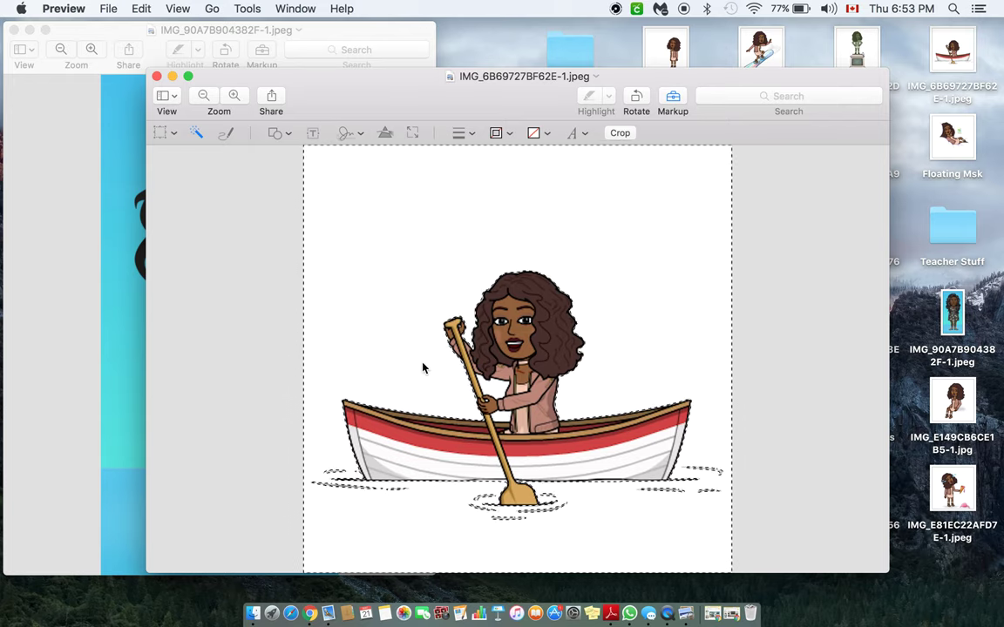
key(Delete)
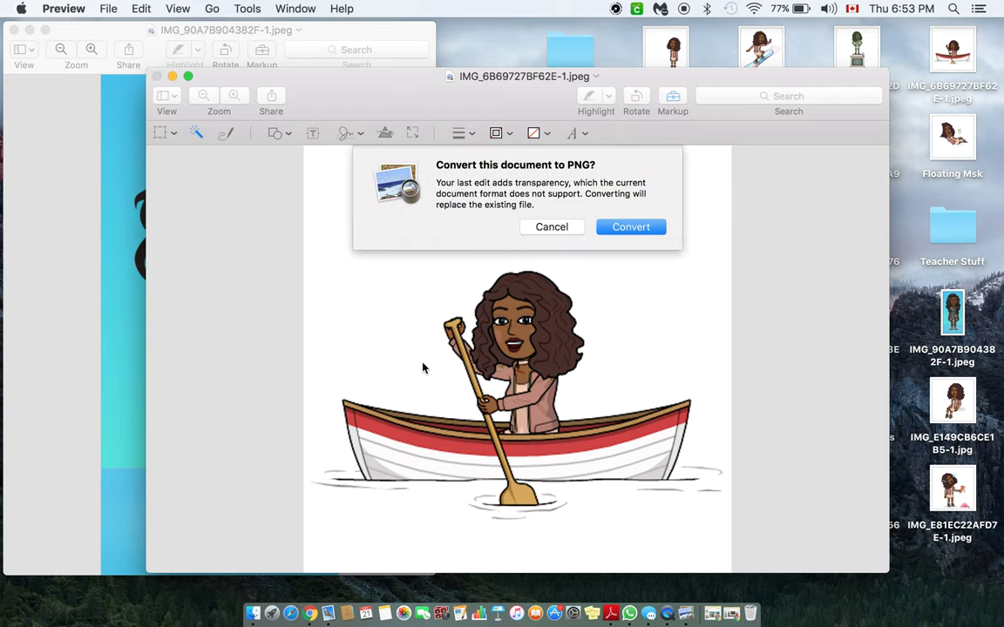
key(Return)
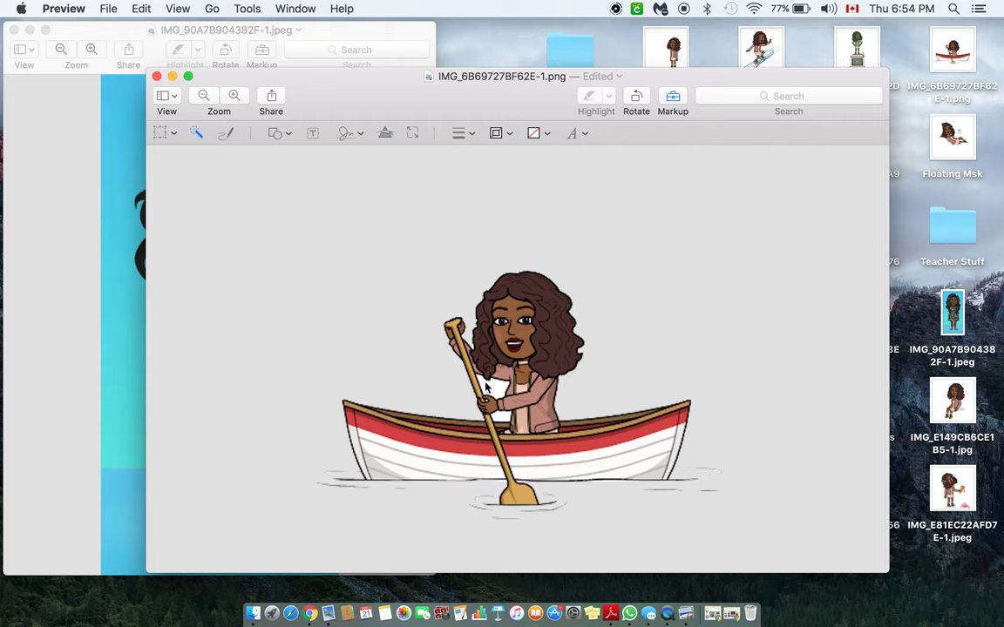
Delete the remaining white patches between the character's arm, body and paddle with Instant Alpha
drag(489, 384, 495, 389)
key(Delete)
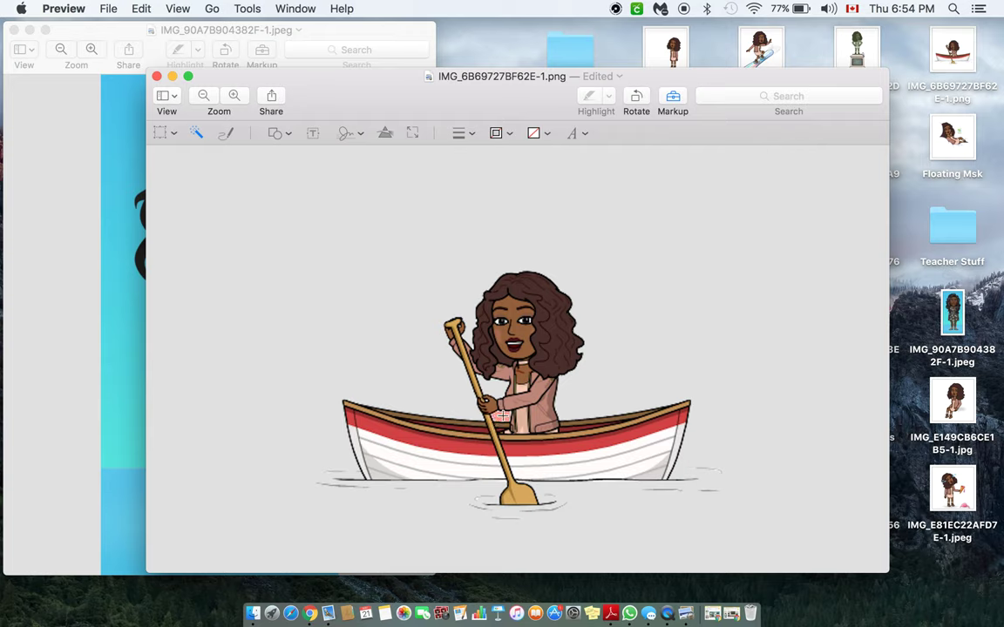
click(501, 417)
key(Delete)
Rename the edited image file as Ms. K BOAT, keeping it on the Desktop, and close its window
click(605, 77)
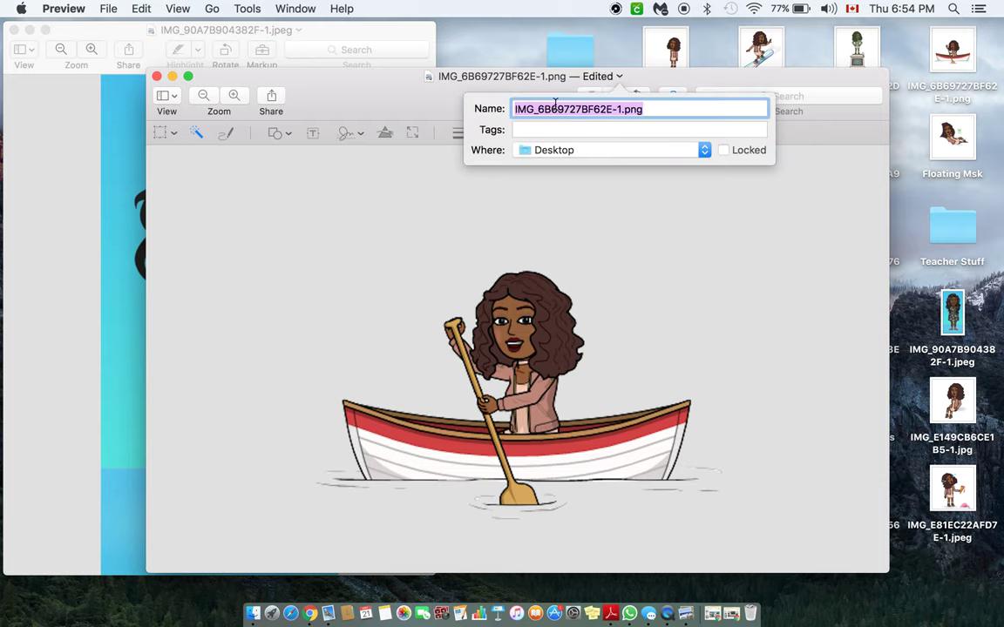
key(BackSpace)
text(Ms. )
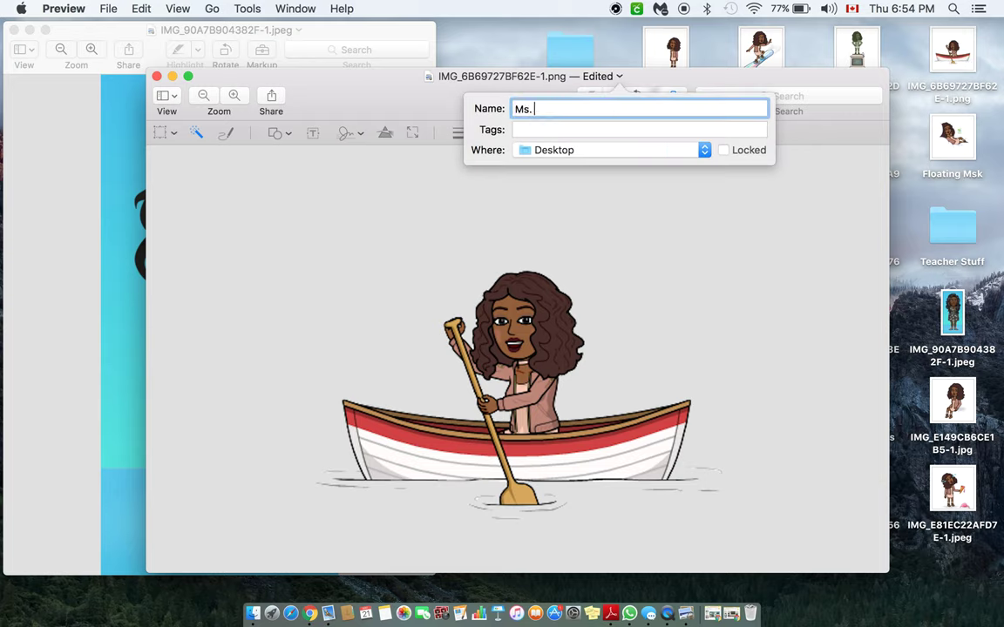
text(K BOAT)
key(Return)
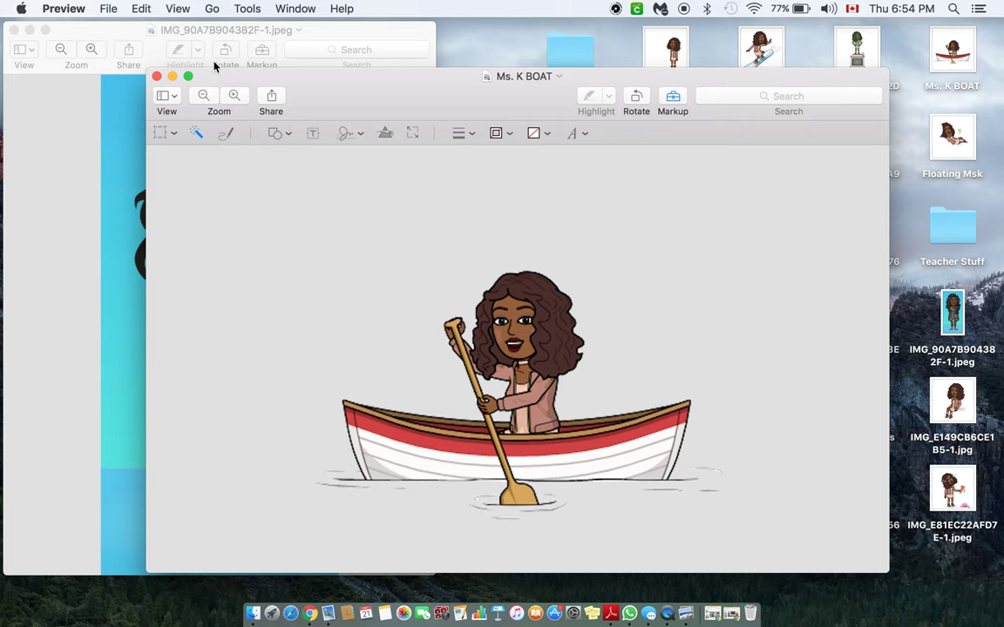
click(156, 77)
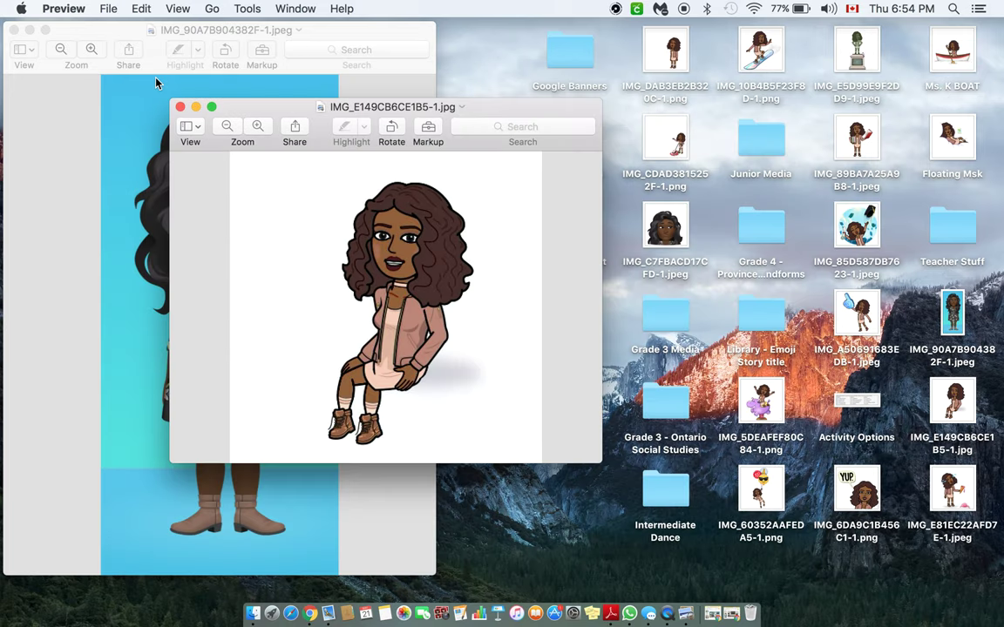
Switch to the Welcome to Social Studies presentation in Chrome, make it full screen and open slide 4 about British Columbia
click(736, 616)
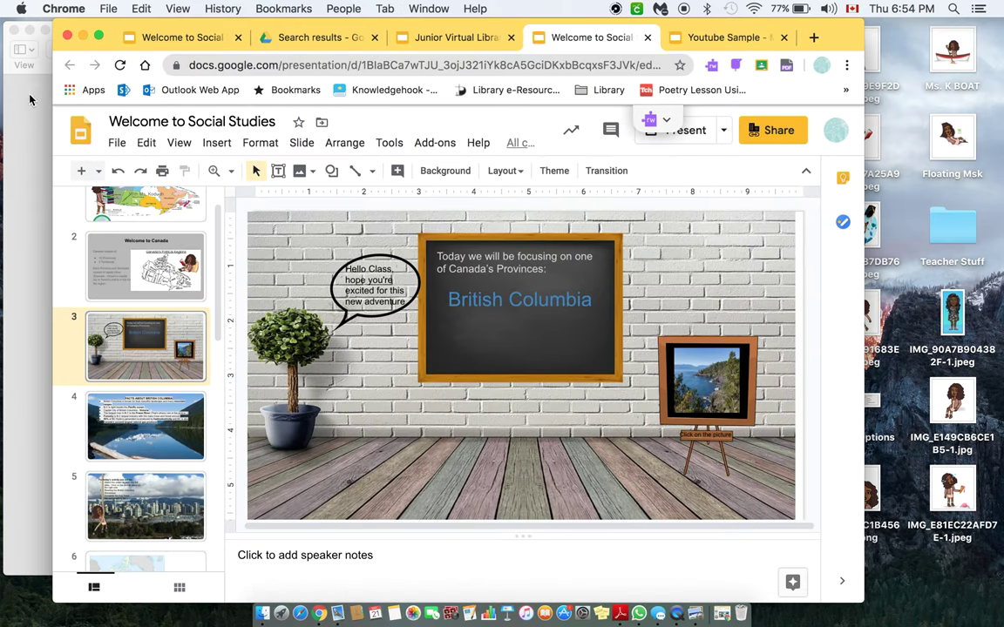
click(99, 38)
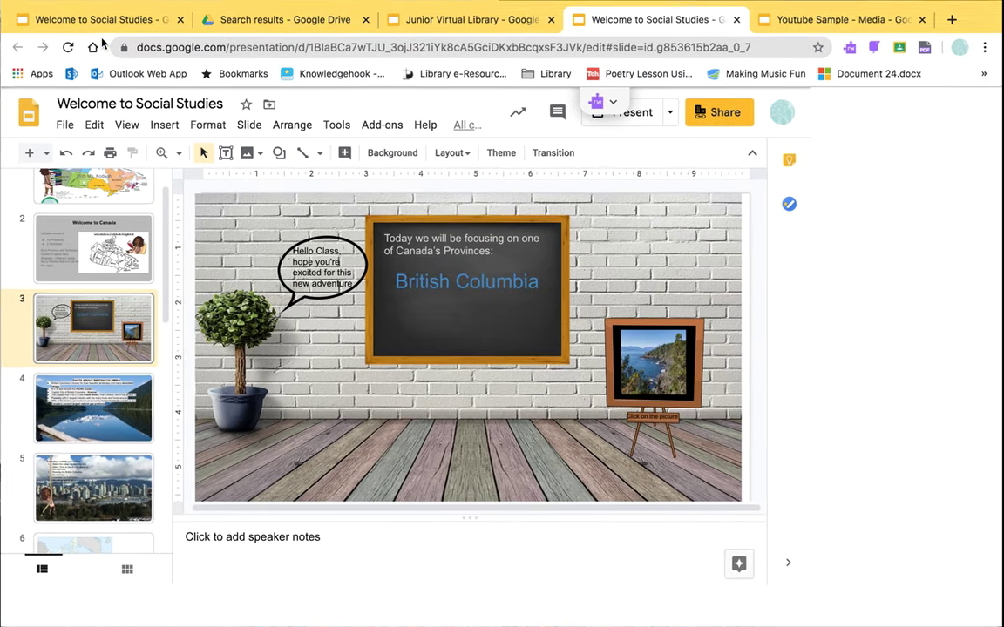
click(96, 420)
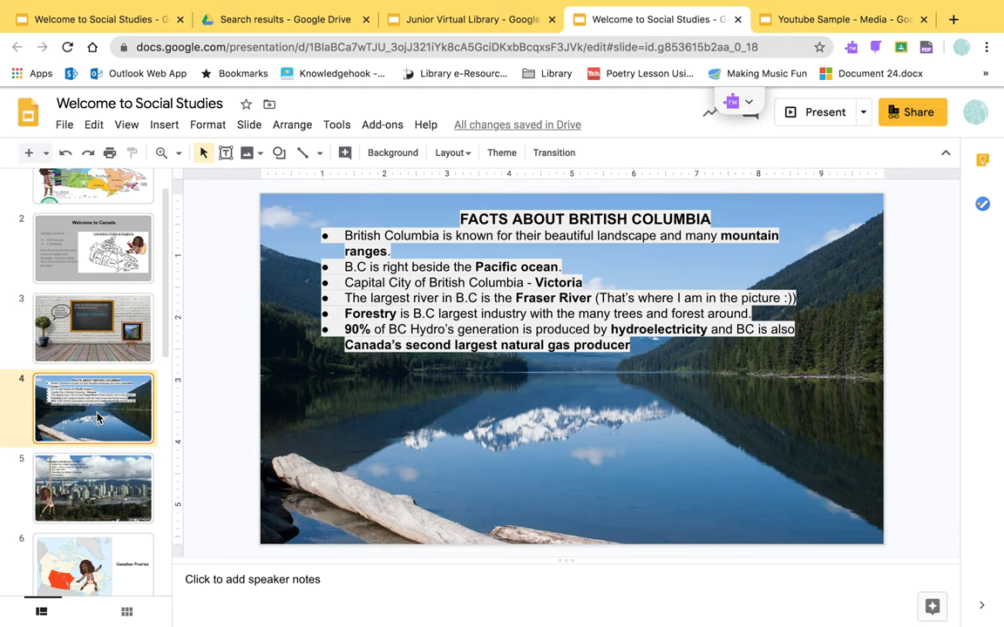
Insert the Ms. K BOAT image from the computer's Desktop into the British Columbia facts slide
click(163, 127)
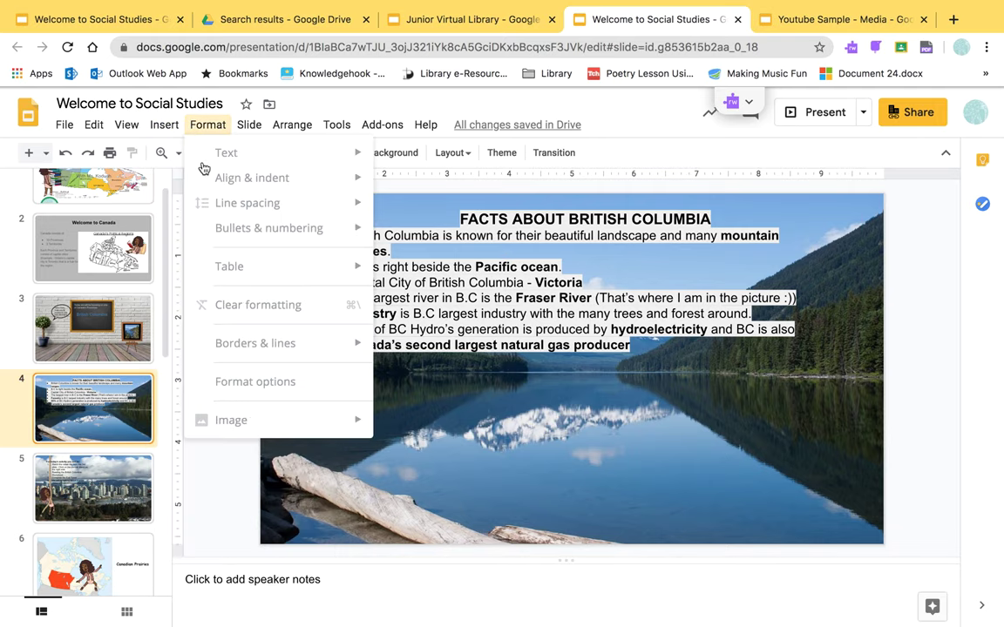
mouse_move(208, 156)
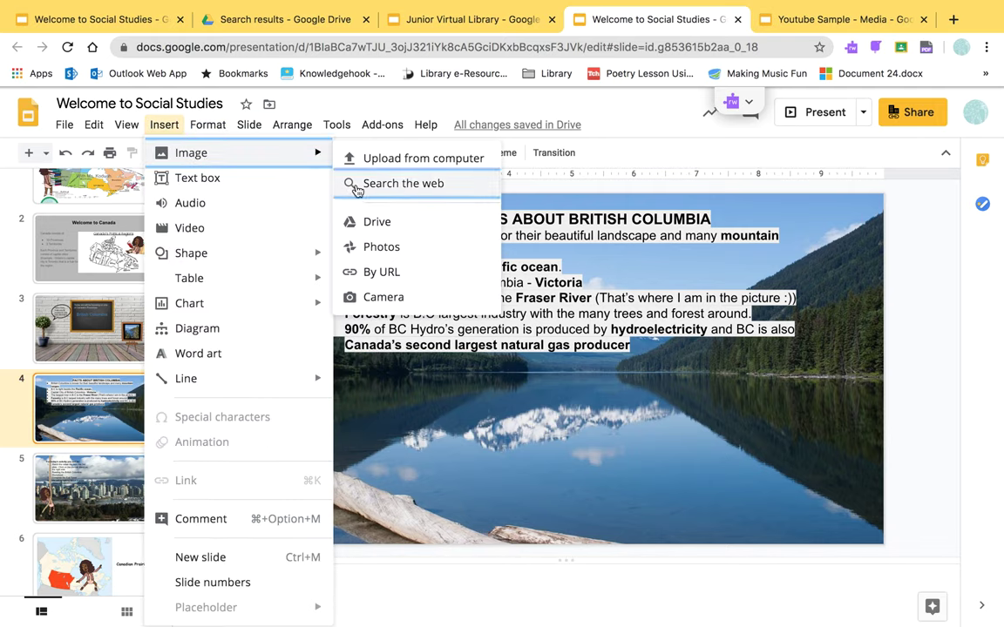
click(390, 160)
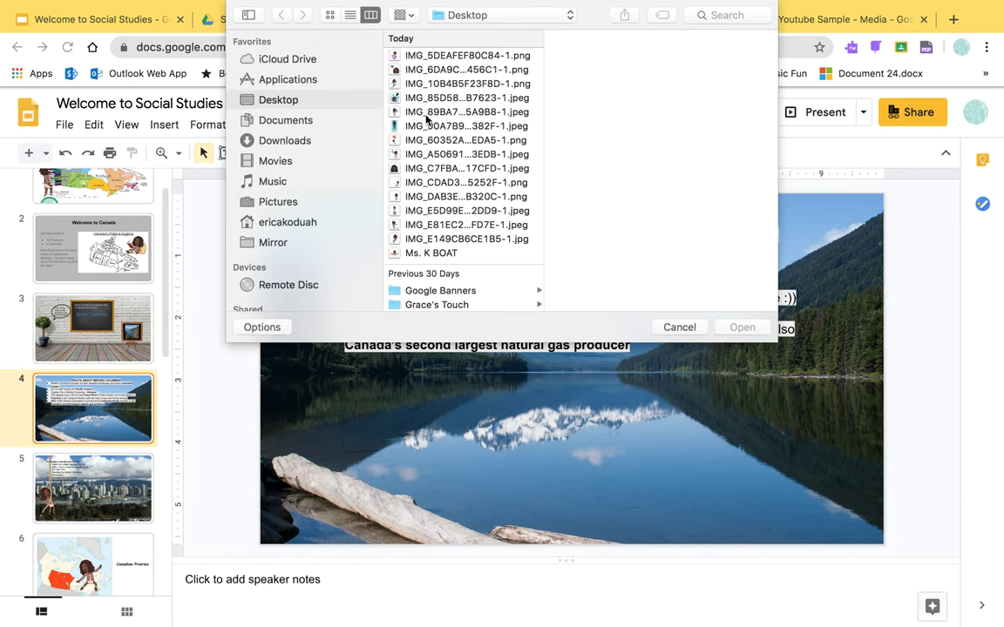
scroll(434, 121, up, 1)
scroll(434, 120, up, 1)
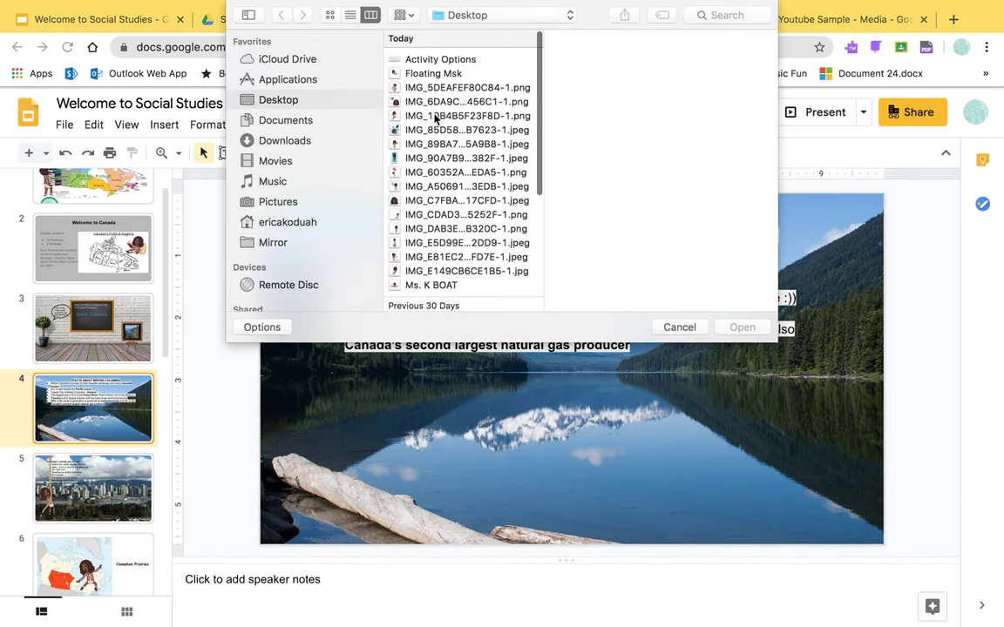
scroll(433, 119, down, 1)
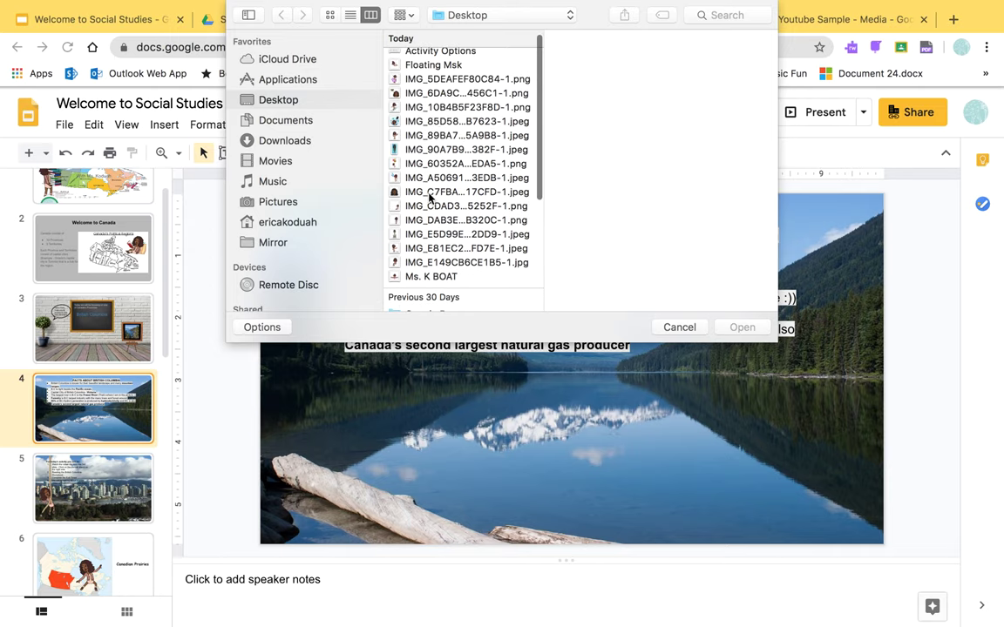
click(430, 277)
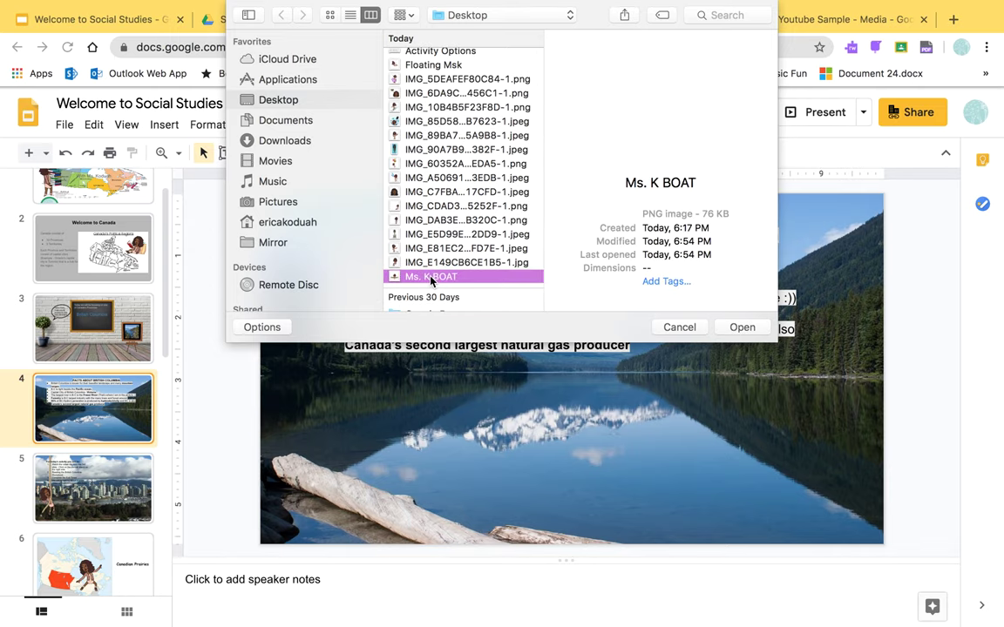
click(741, 327)
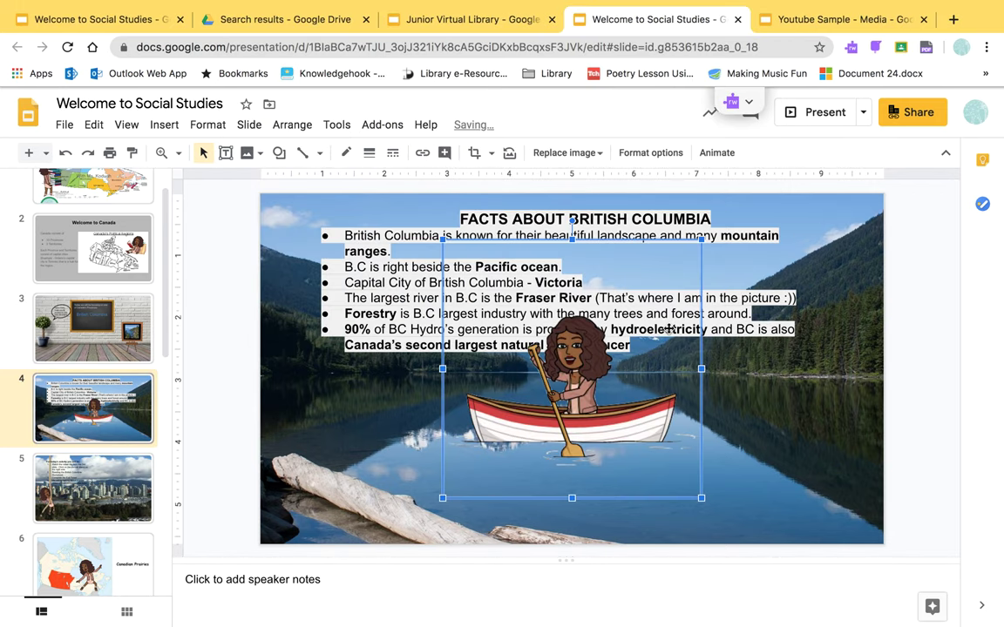
Move the boat image down onto the lake below the facts text, then deselect it
drag(585, 396, 583, 437)
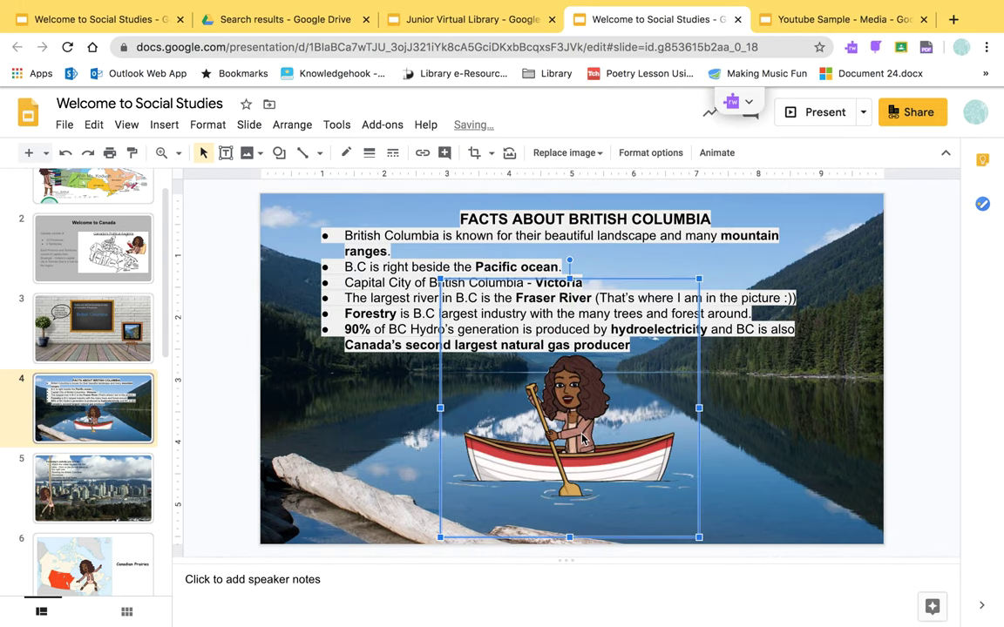
drag(524, 368, 524, 376)
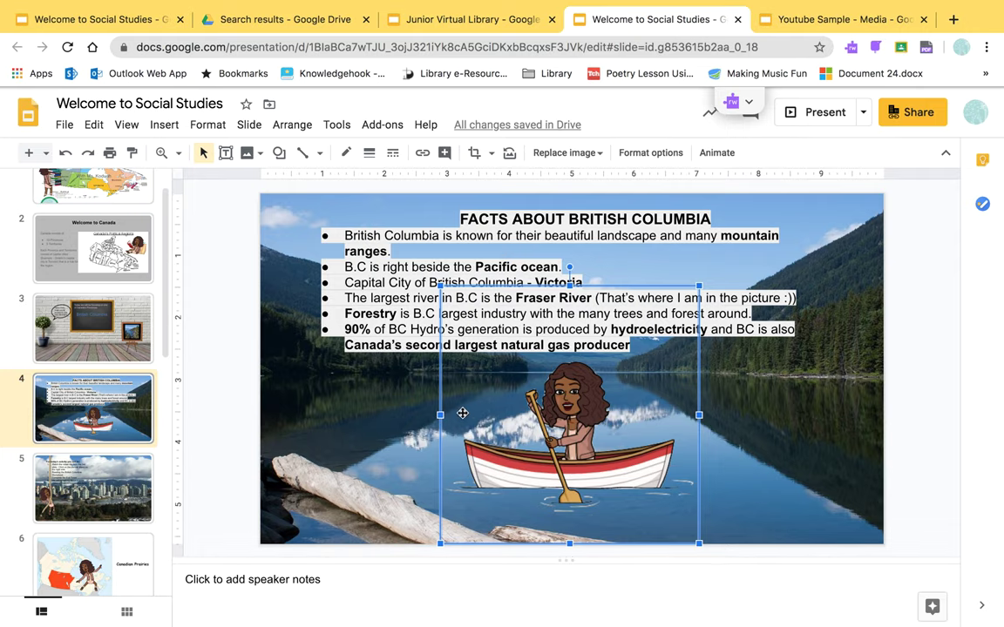
click(301, 381)
Leave full-screen mode and minimize the presentation's browser window to return to the open images on the desktop
mouse_move(78, 5)
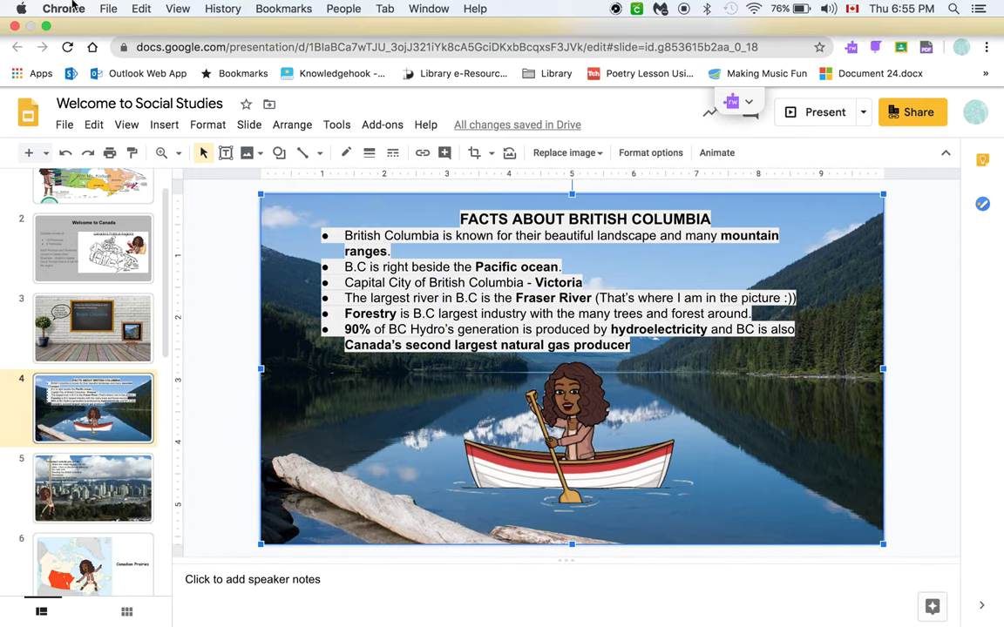
click(48, 26)
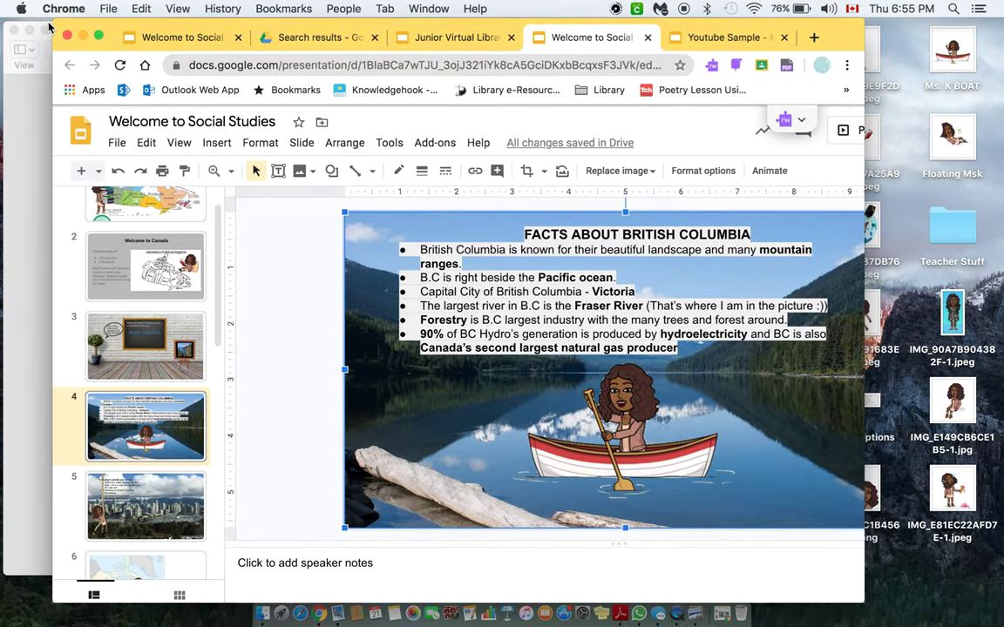
click(83, 36)
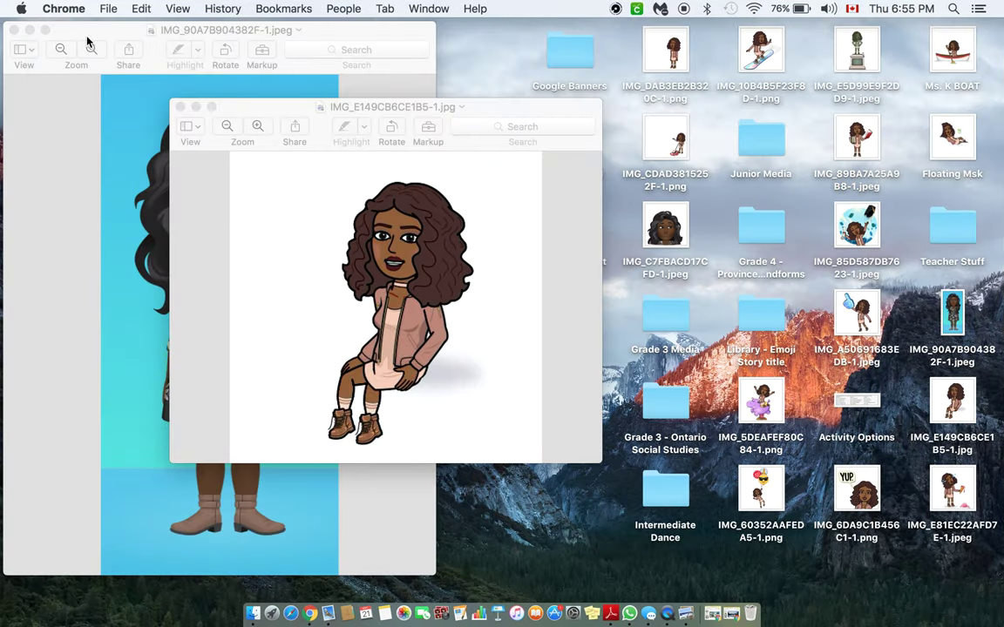
Bring the IMG_90A7B904382F-1.jpeg window to the front, move and enlarge it, and show its markup tools
click(133, 31)
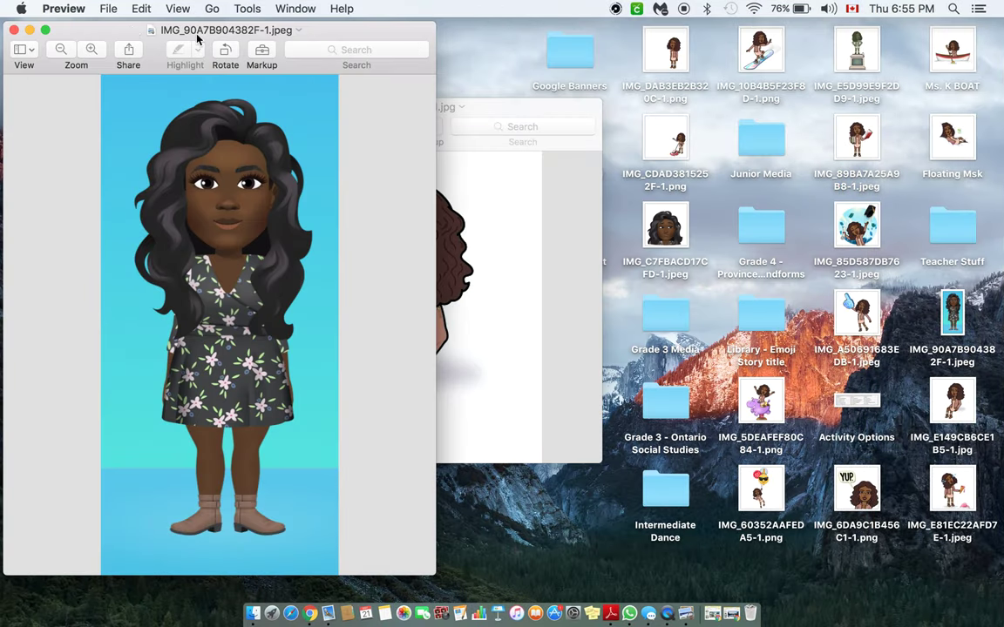
drag(84, 31, 314, 27)
drag(234, 103, 42, 71)
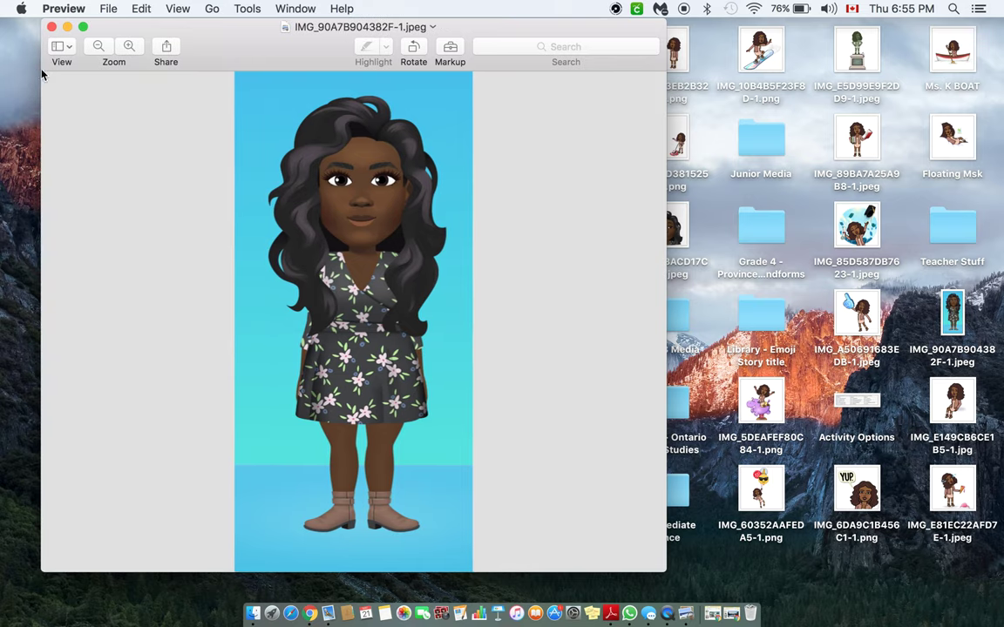
click(449, 48)
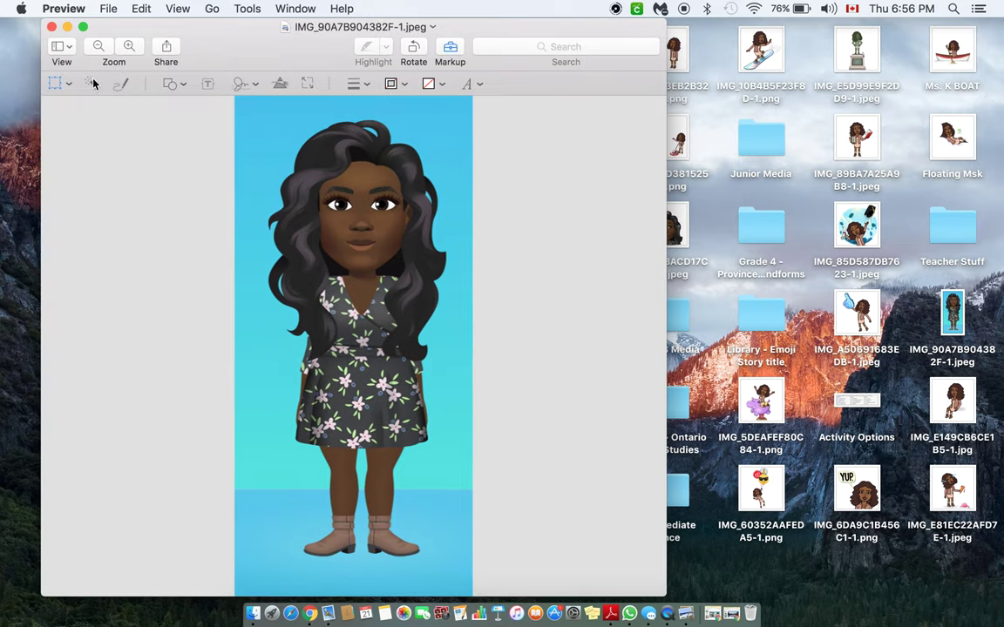
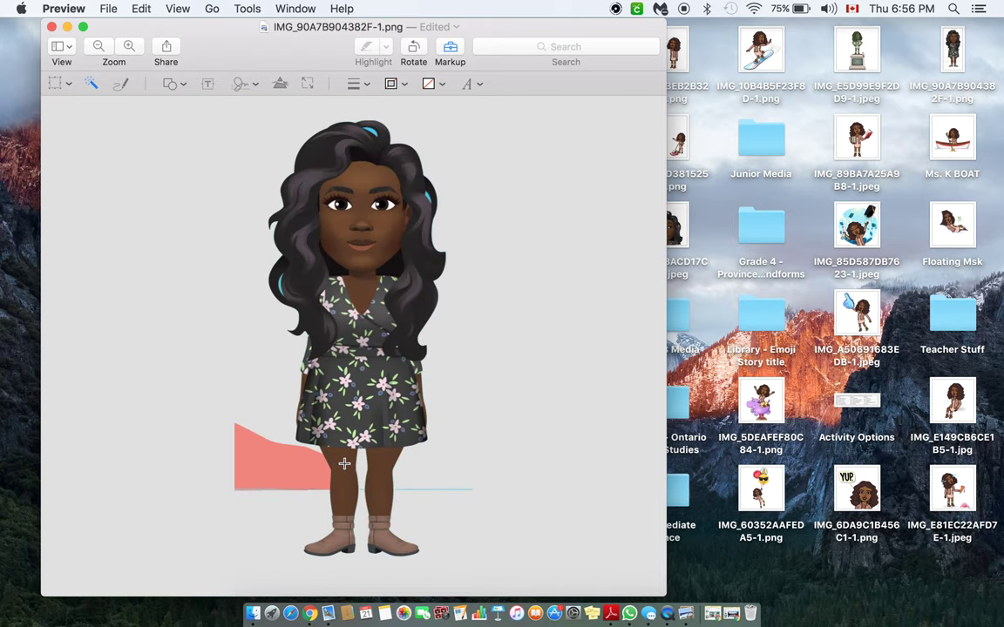
Delete the selected background beside the legs and erase the blue horizon line on both sides with Instant Alpha
key(Delete)
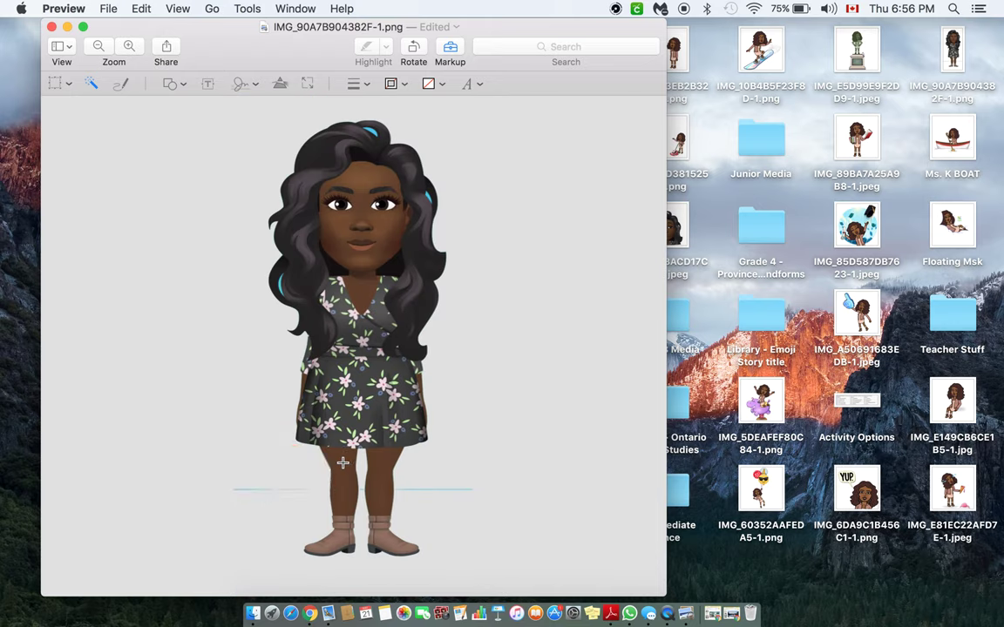
drag(234, 488, 269, 495)
key(Delete)
drag(402, 494, 434, 482)
key(Delete)
click(430, 489)
key(Delete)
Erase the leftover fragments of the blue line to the left of the legs
drag(317, 488, 290, 489)
key(Delete)
drag(234, 492, 238, 485)
key(Delete)
drag(278, 491, 276, 489)
key(Delete)
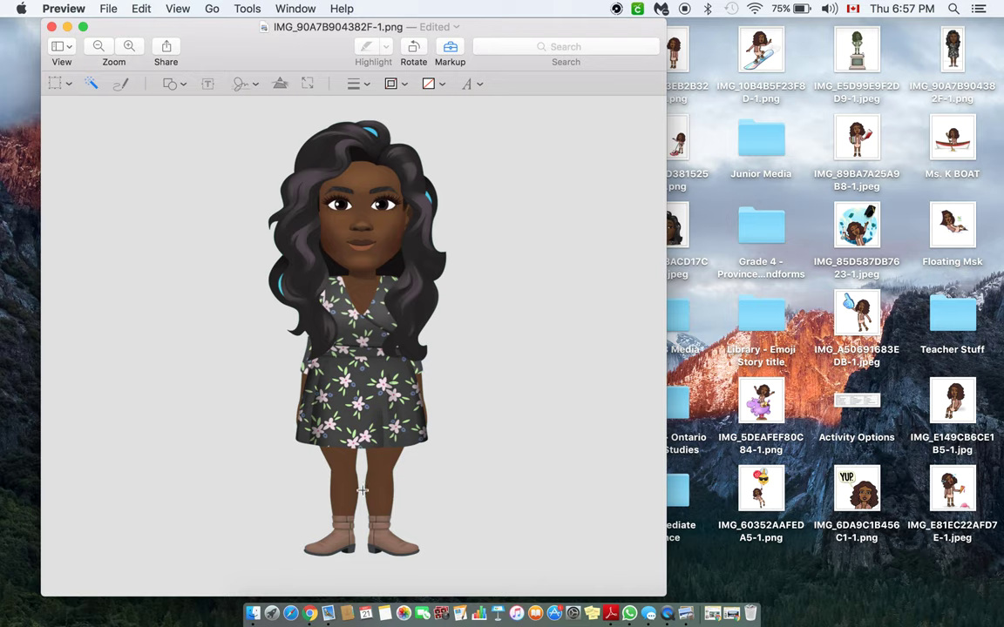
Try to erase the background between the legs and the blue patch at the top of the hair, and undo the deletion
click(371, 444)
key(Delete)
mouse_move(369, 128)
mouse_down()
mouse_move(329, 115)
mouse_move(374, 130)
mouse_up()
key(Delete)
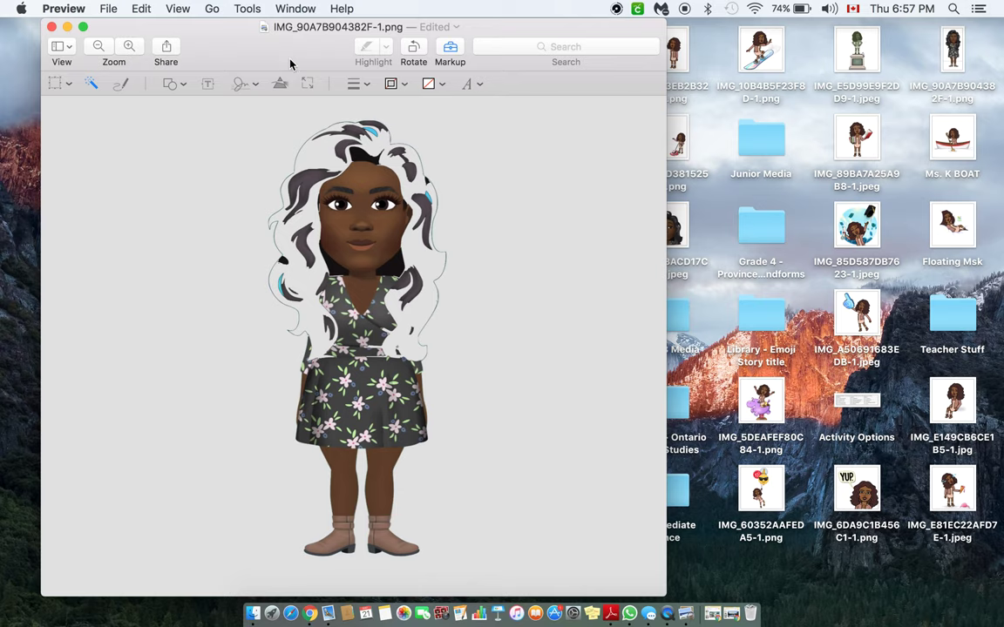
key(super+z)
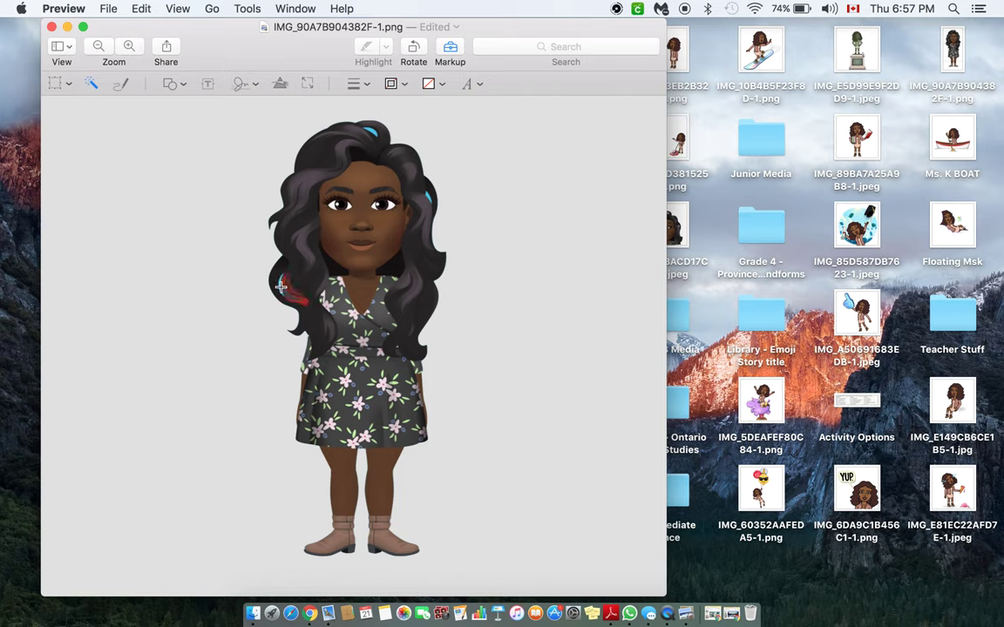
Try to remove the blue patch in the curl at the left side of the hair, undoing each attempt
drag(281, 286, 278, 283)
key(super+z)
drag(277, 281, 277, 285)
key(super+z)
Erase the blue patches showing through the hair on its left side, right side and top, and clear the selection
click(280, 287)
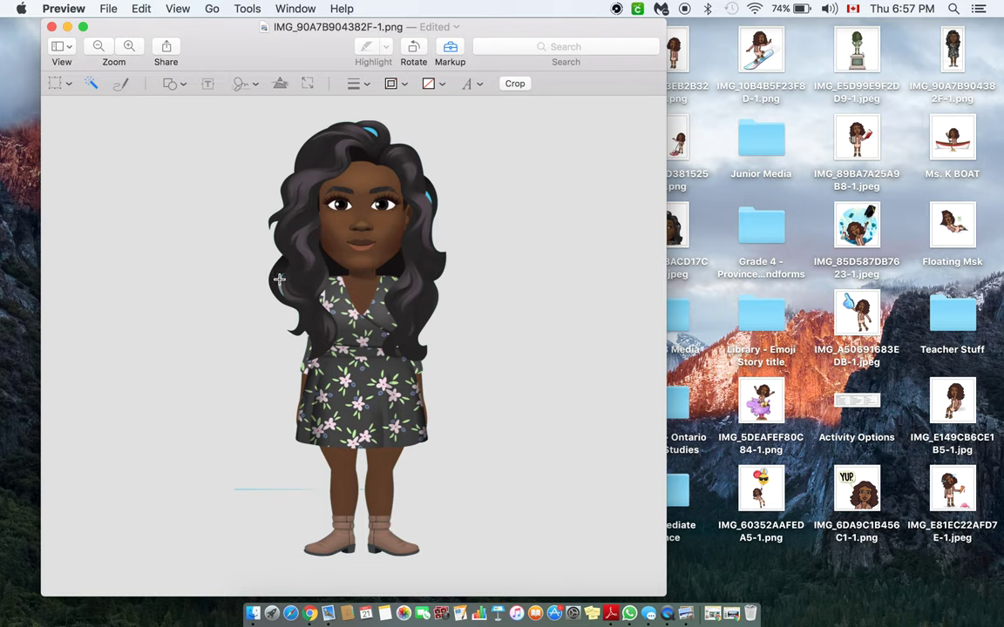
key(Delete)
click(427, 195)
click(369, 129)
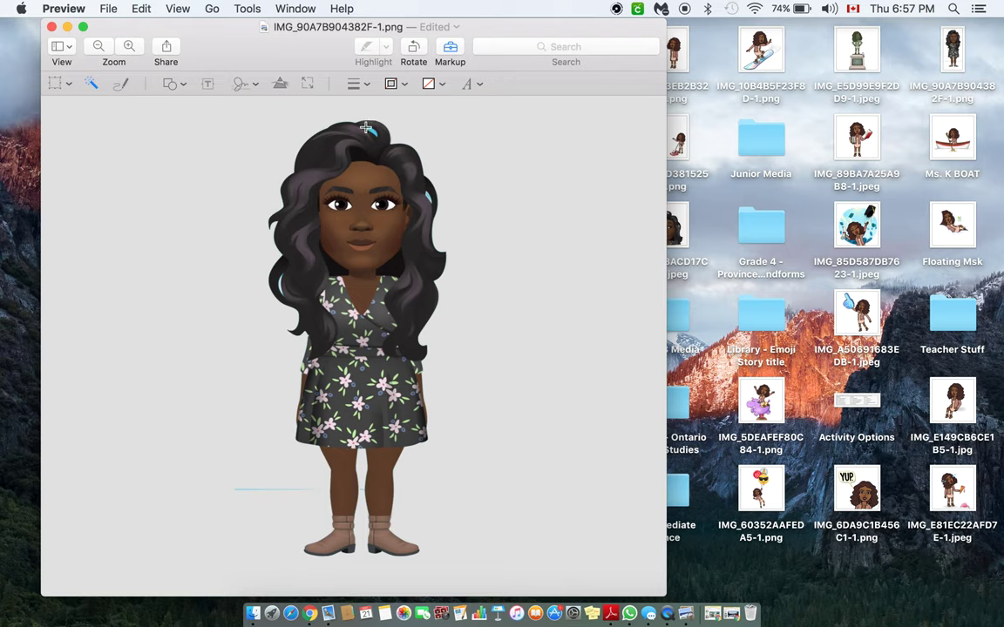
drag(369, 129, 455, 139)
click(455, 139)
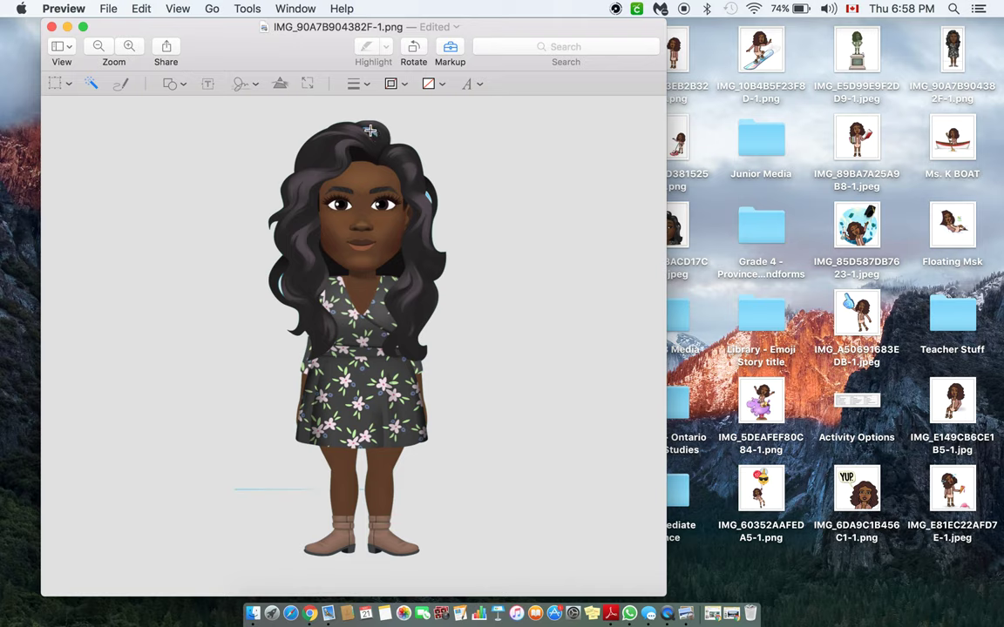
click(369, 130)
click(454, 153)
Rename the edited image Ms.Kstanding, keeping it on the Desktop, and close its window
click(366, 26)
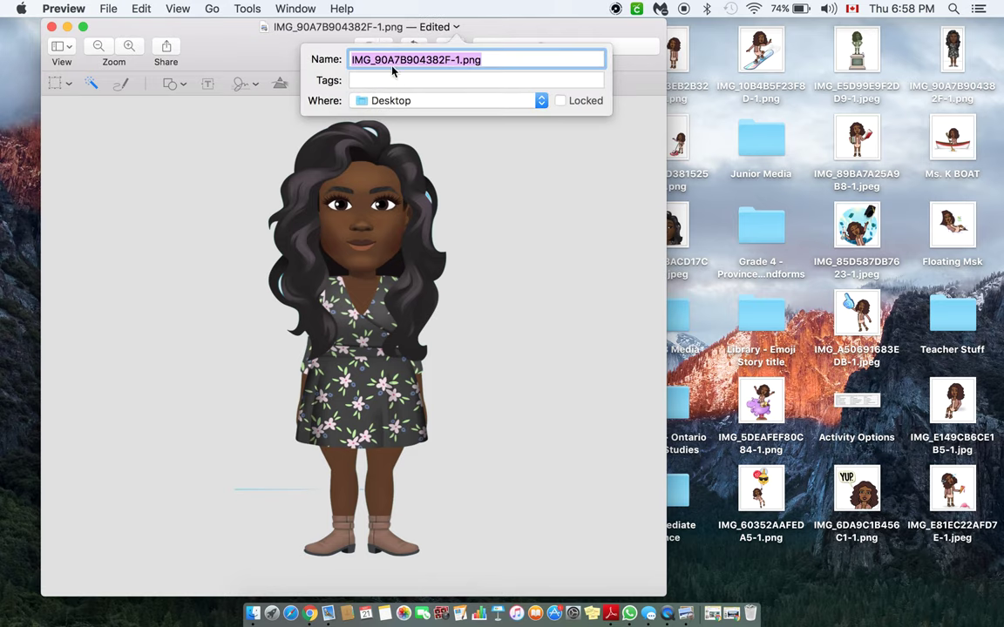
key(BackSpace)
text(mS)
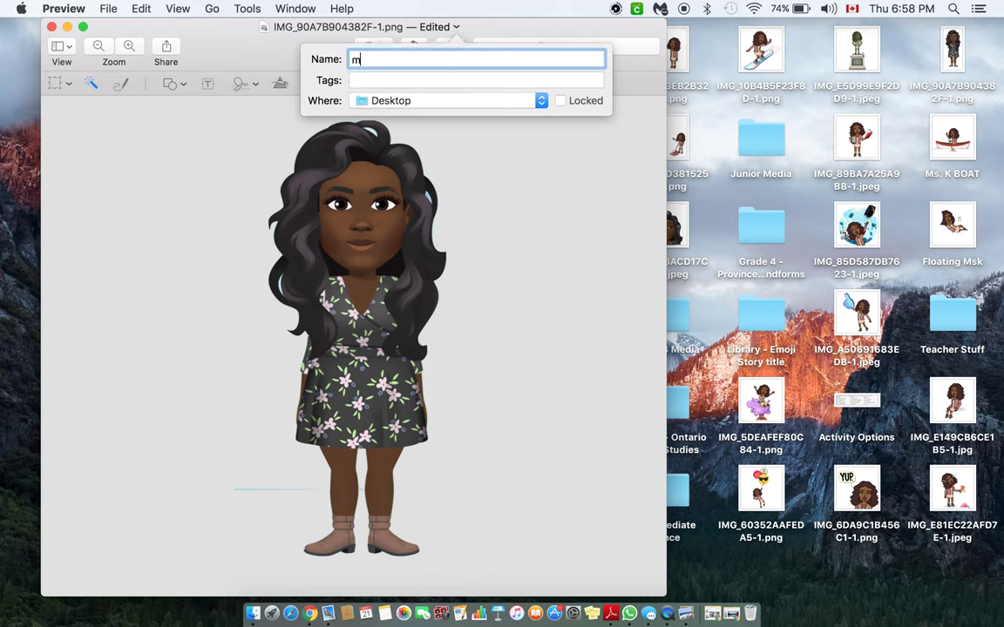
text(K)
key(BackSpace)
key(BackSpace)
key(BackSpace)
text(Ms)
key(BackSpace)
text(s.Kstanding)
click(432, 100)
click(435, 100)
key(Return)
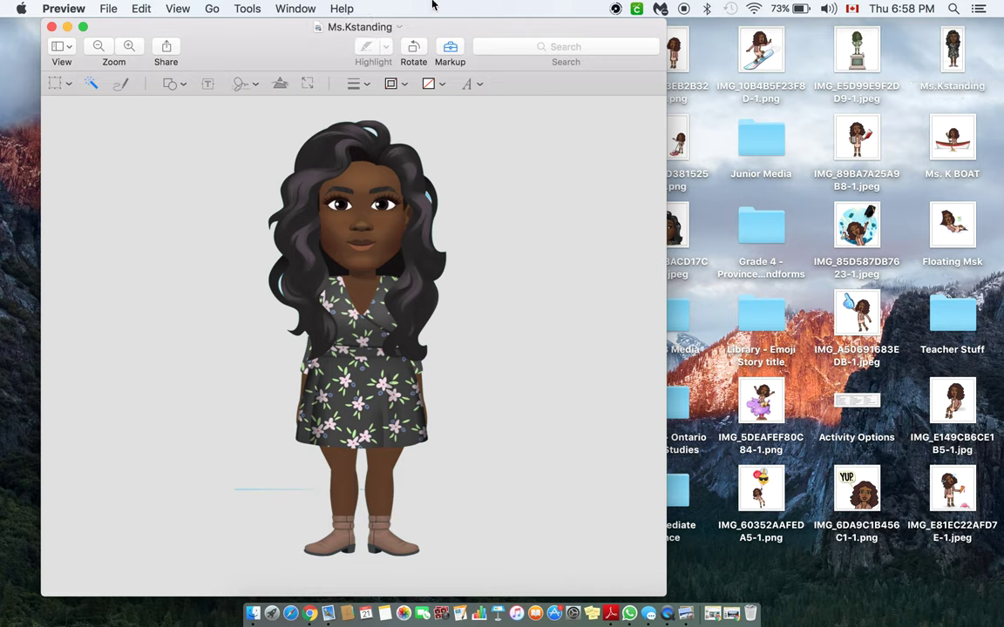
click(52, 27)
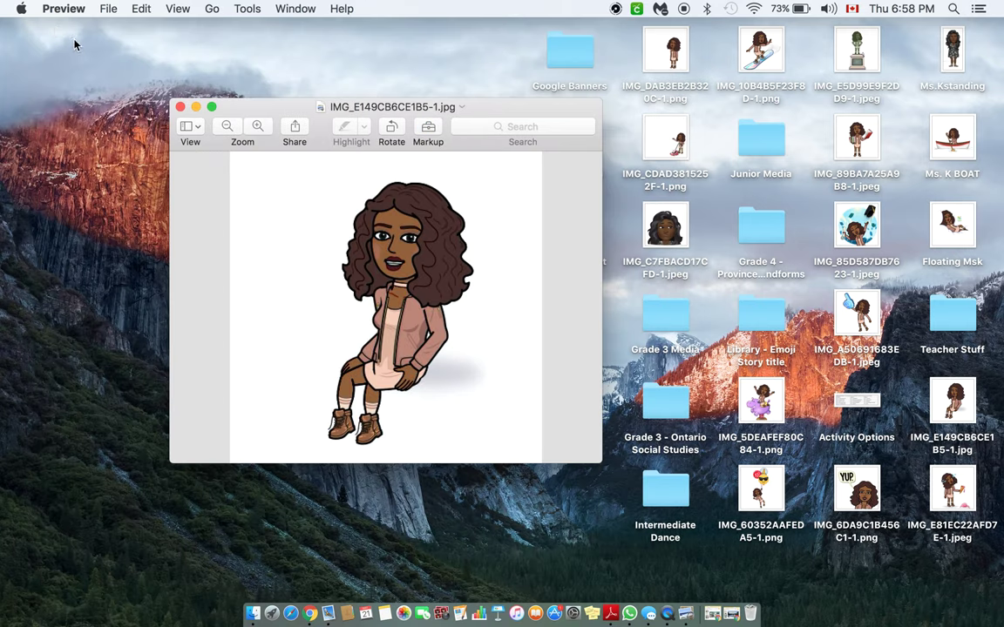
Switch to the Welcome to Social Studies presentation in Chrome, open slide 3 with the chalkboard, and make the window full screen
click(731, 614)
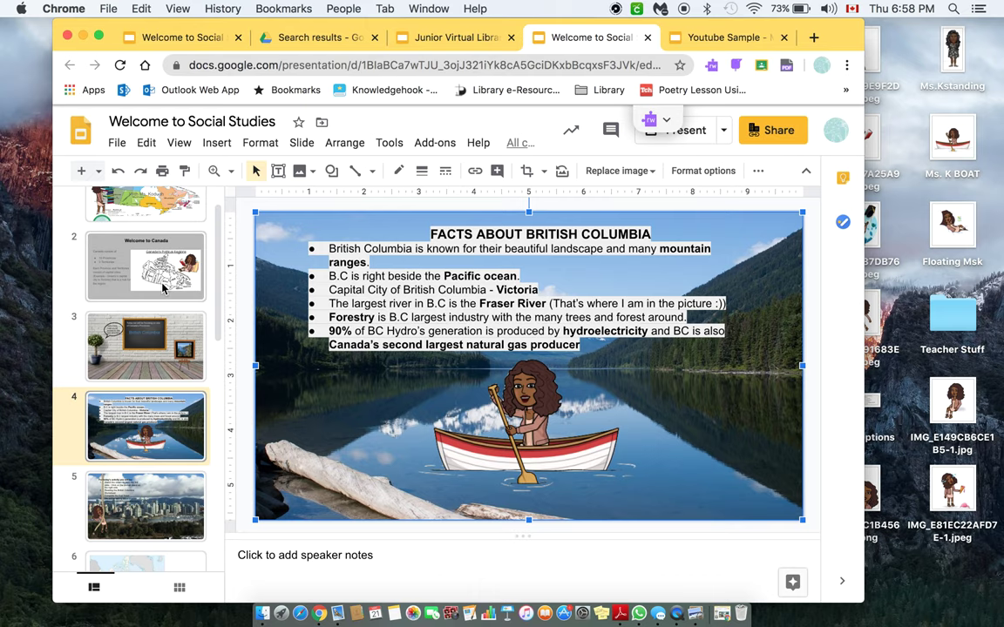
click(135, 316)
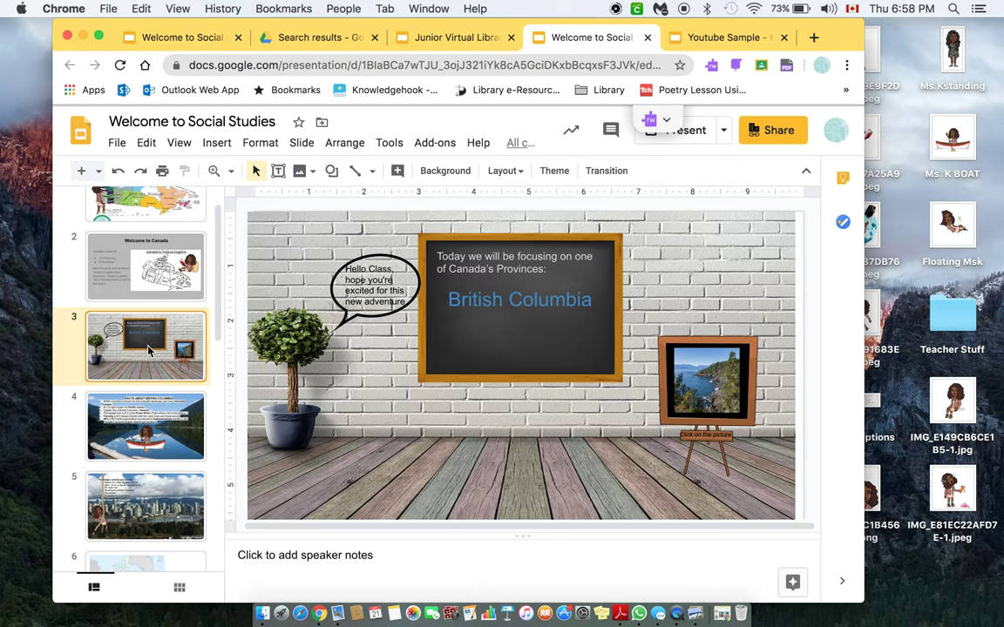
click(98, 36)
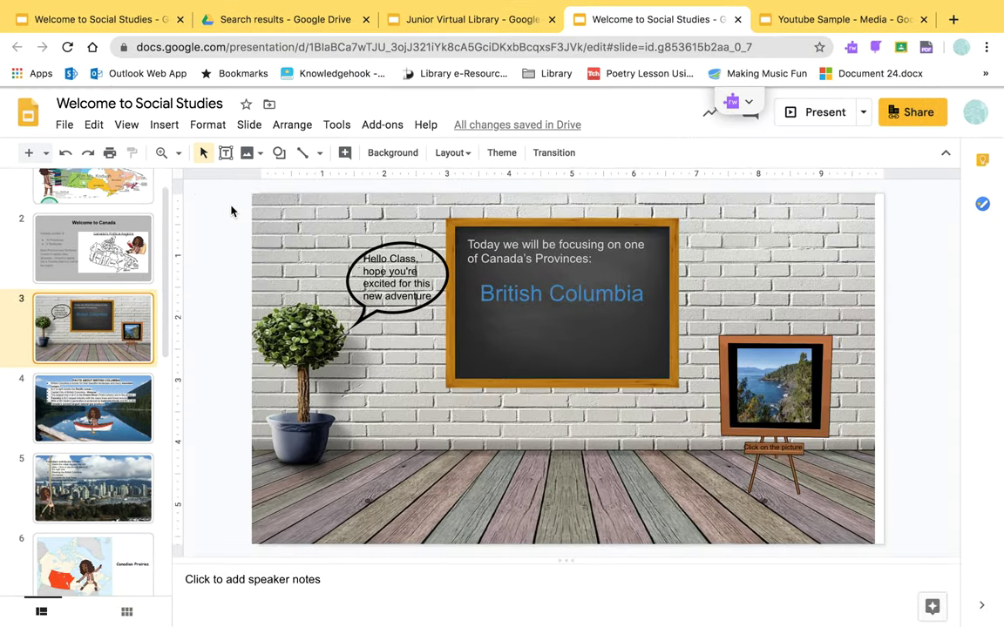
Insert the Ms.Kstanding image from the computer's Desktop into slide 3
click(164, 125)
mouse_move(168, 154)
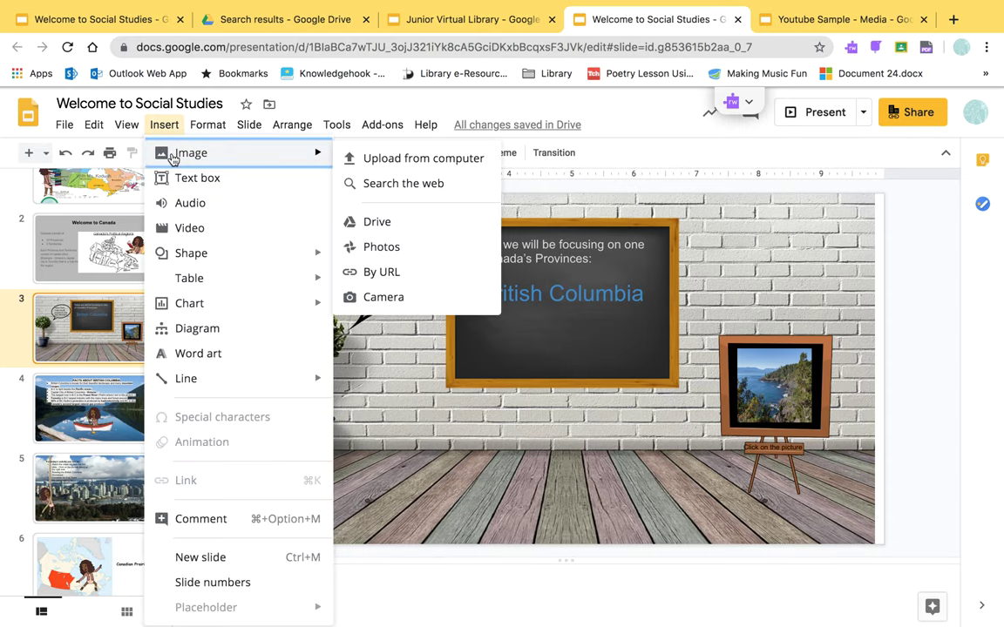
click(390, 168)
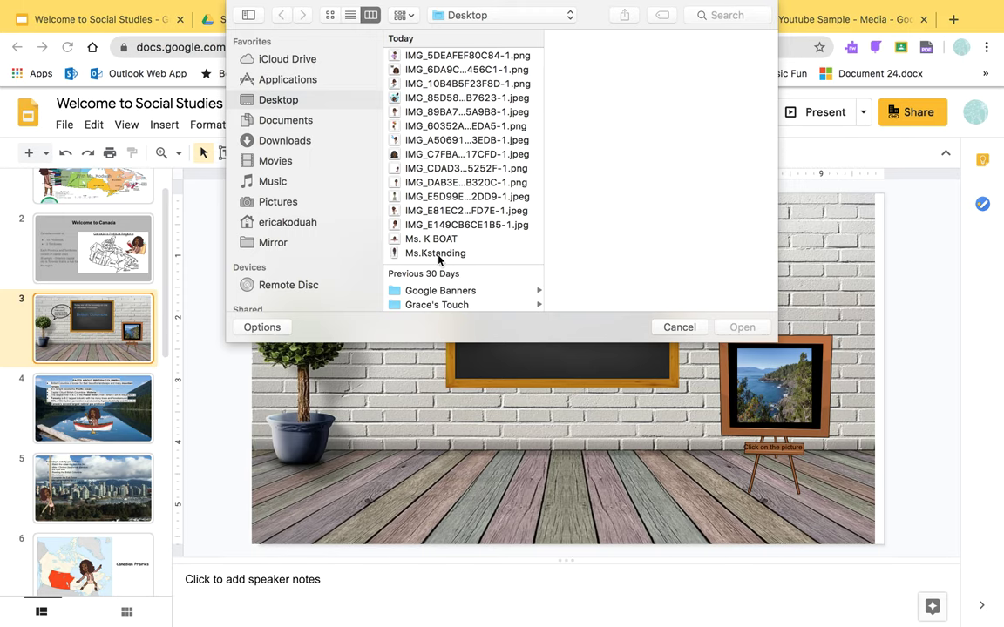
click(439, 253)
click(741, 326)
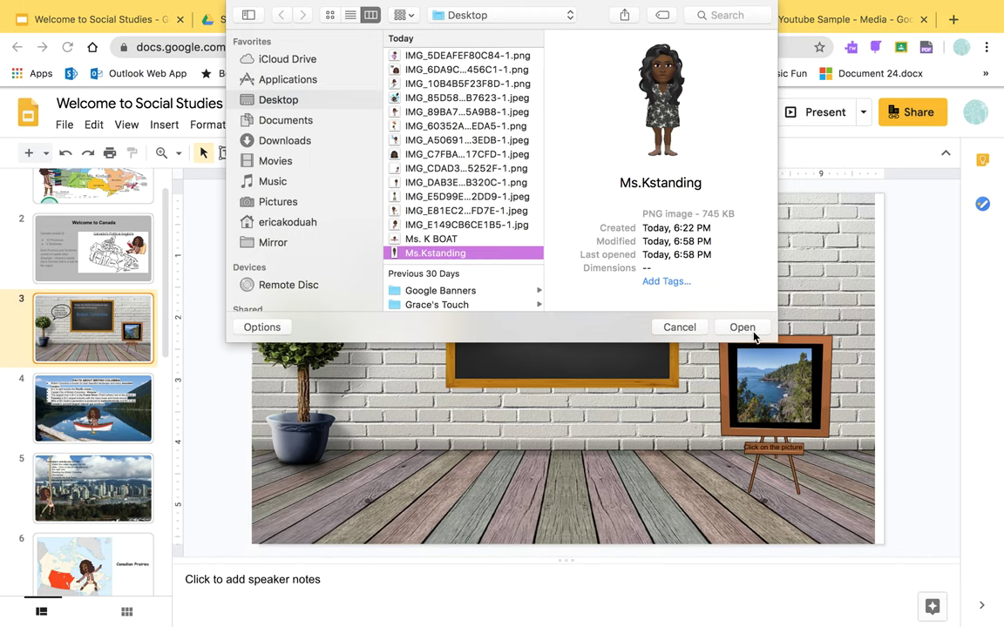